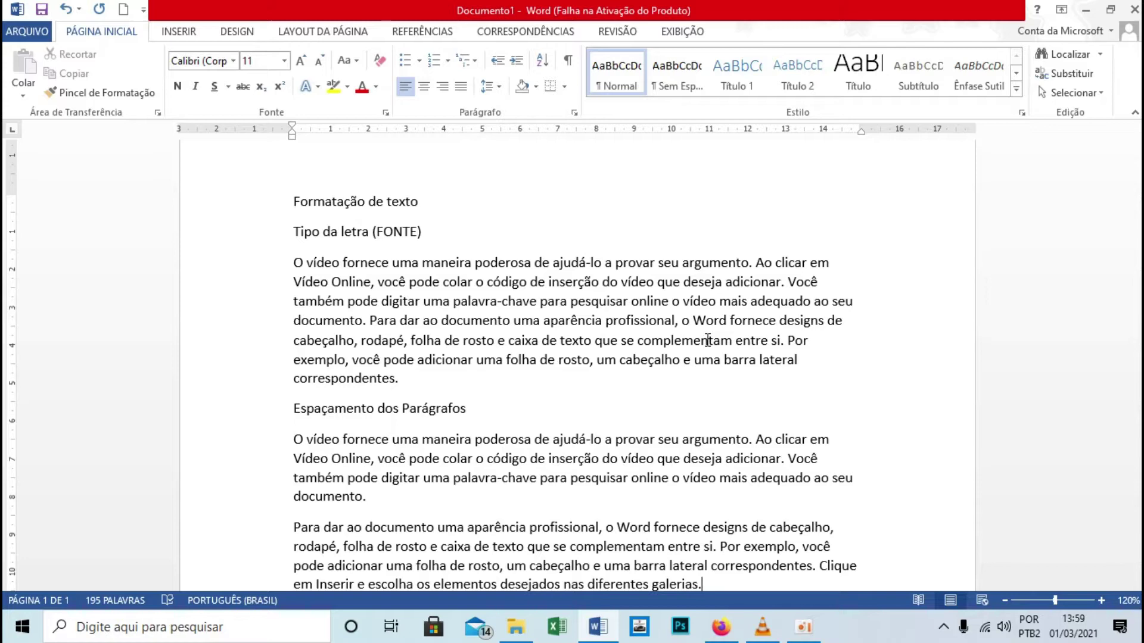
Step: Format the entire document text in Times New Roman, size 14
left_click_drag(199, 207, 216, 511)
scroll(215, 358, "up", 3)
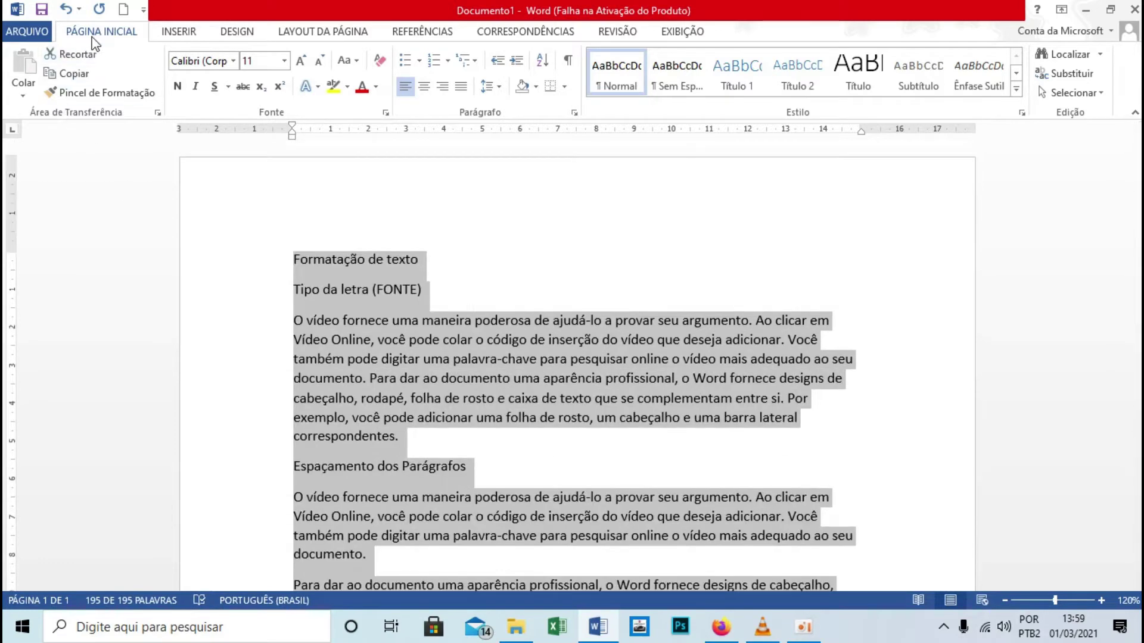
left_click(233, 61)
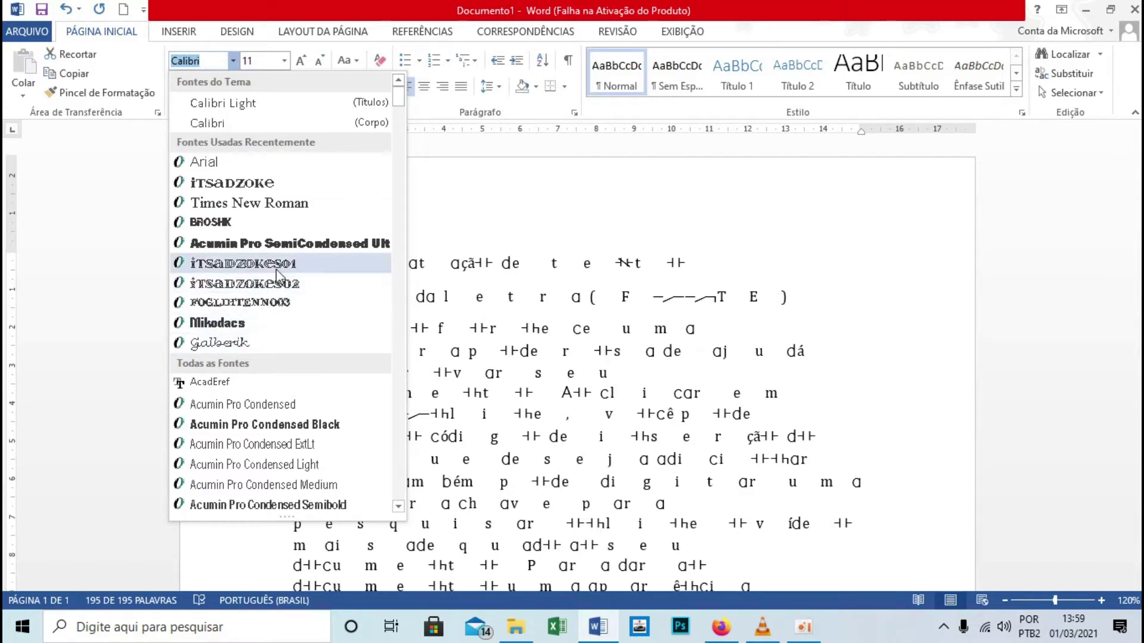
left_click(265, 214)
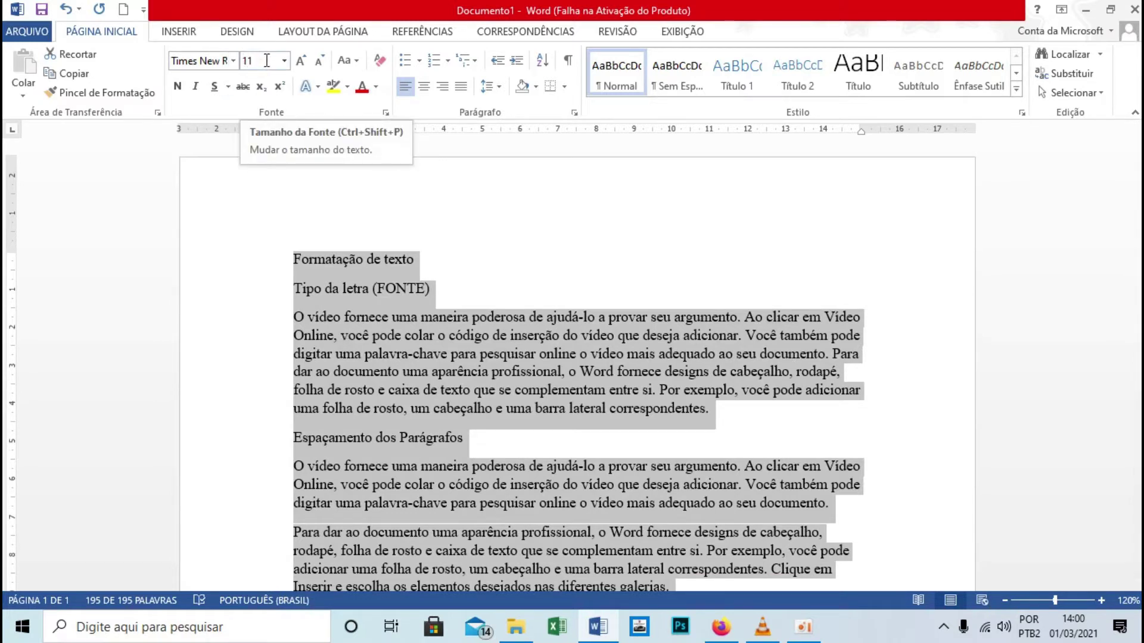
left_click(284, 60)
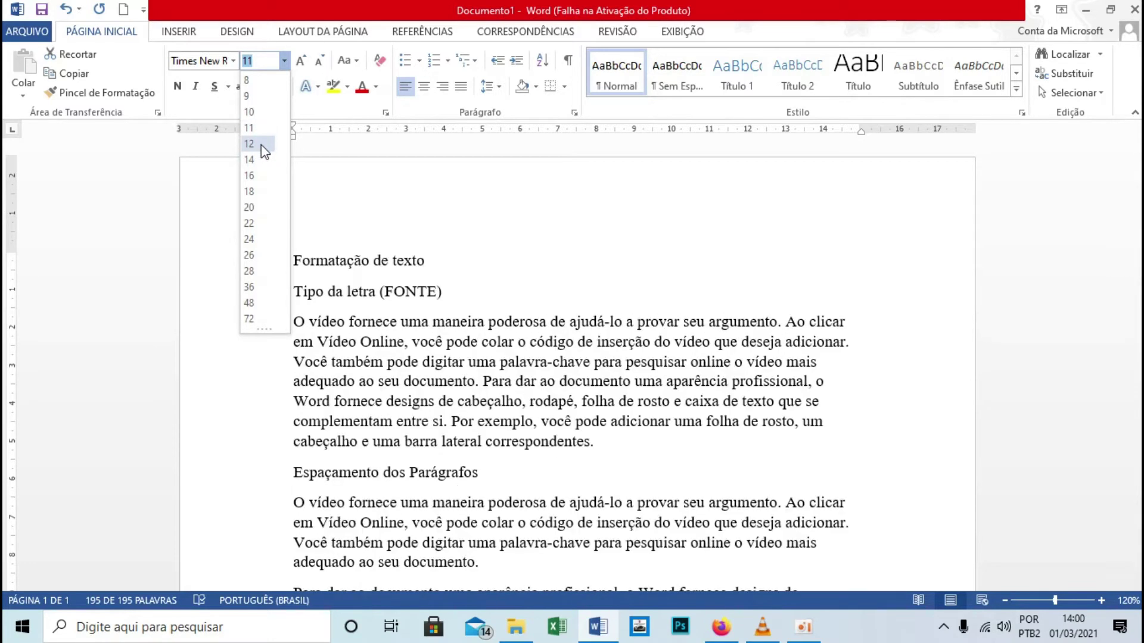
left_click(255, 158)
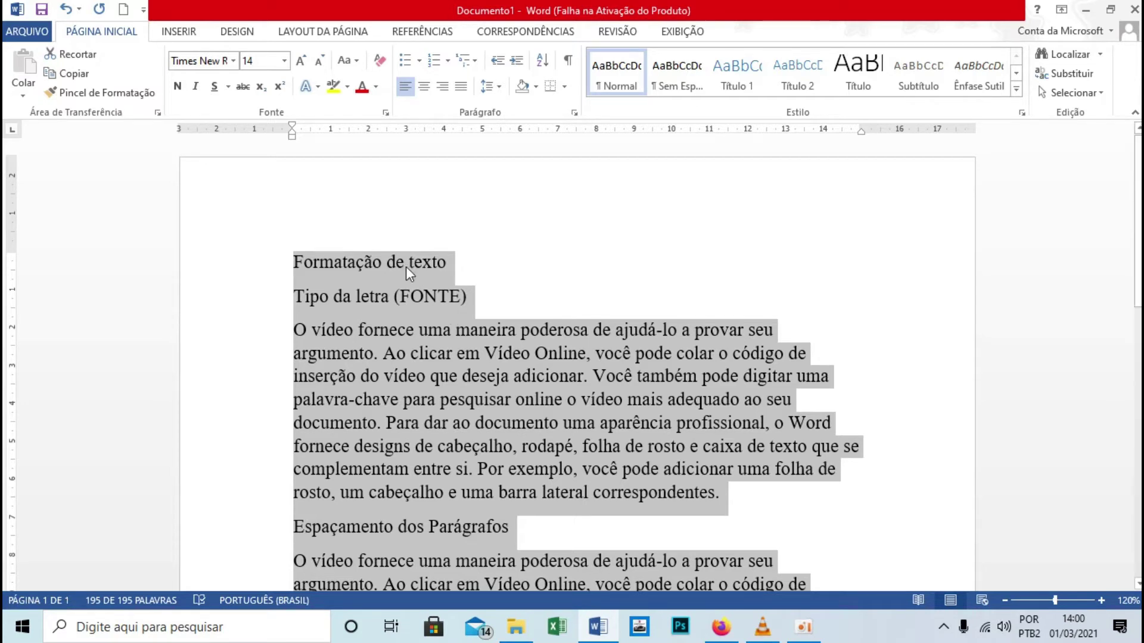
Step: Change the font of the whole text to Verdana, size 12
left_click(208, 61)
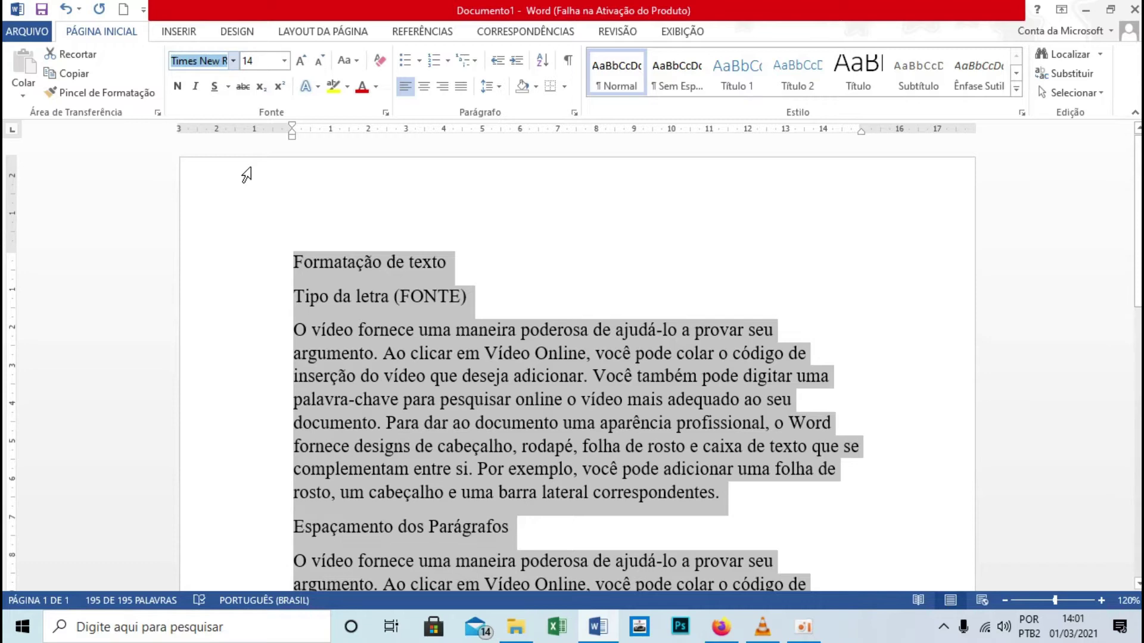
type("Verdana")
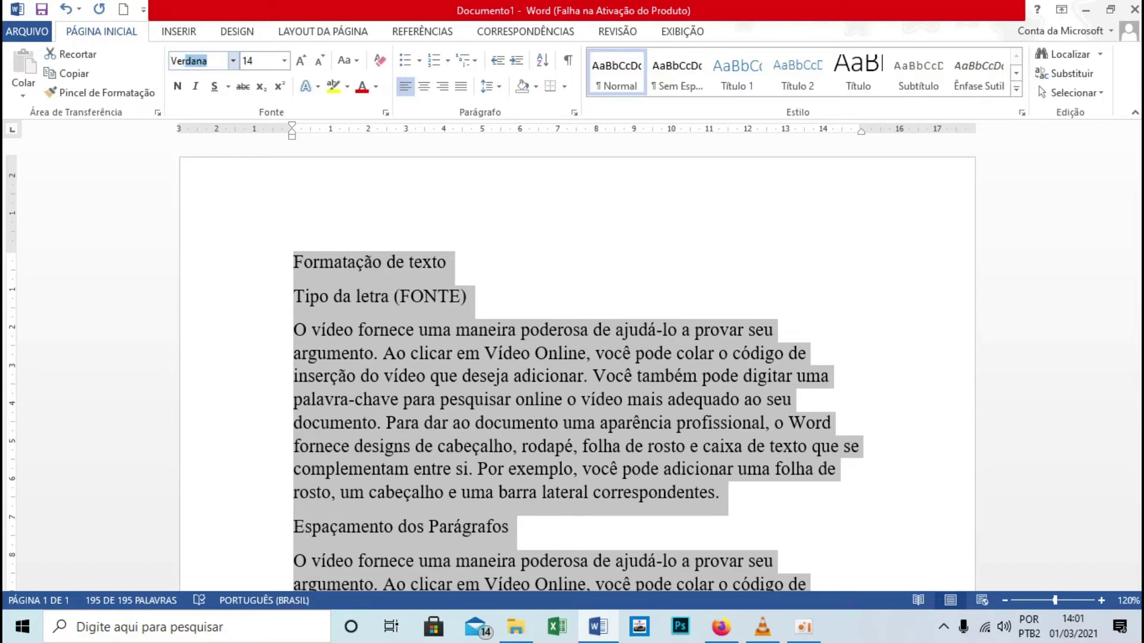
key("Return")
left_click(272, 62)
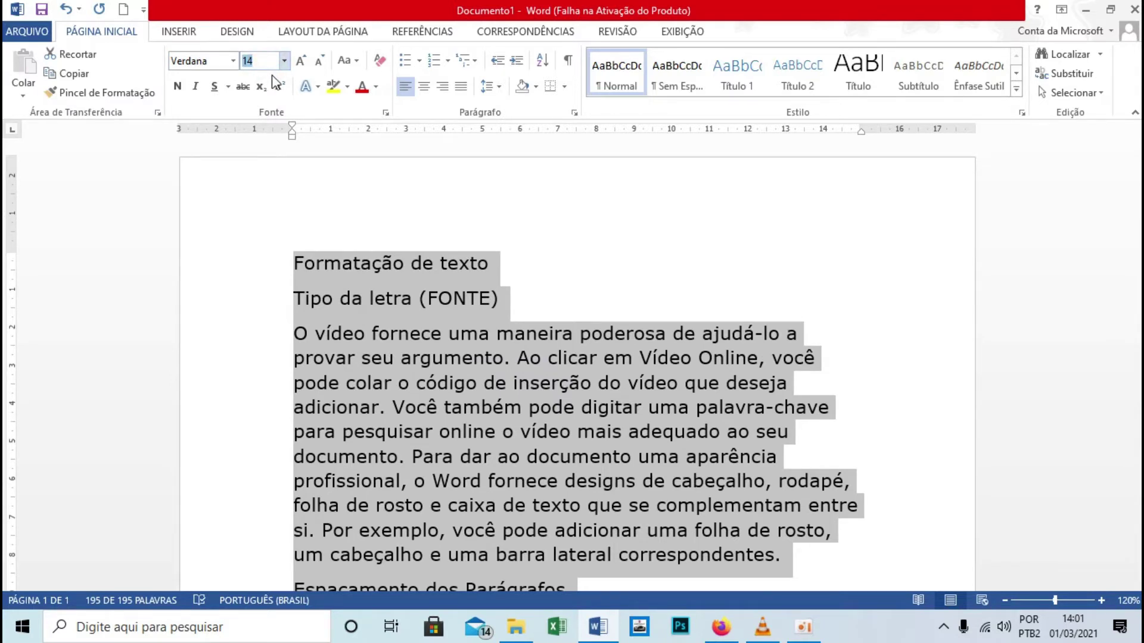
type("12")
key("Return")
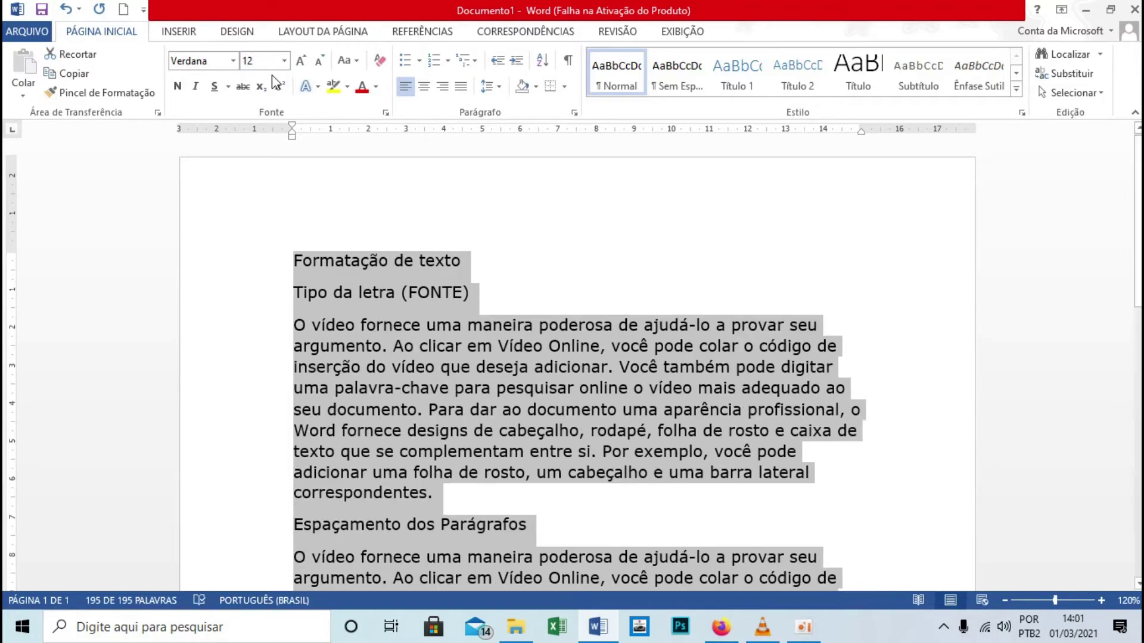
Step: Grow the whole text's font stepwise to 18, shrink it to 10, and bring it back up to 12
left_click(306, 60)
left_click(306, 60)
left_click(307, 61)
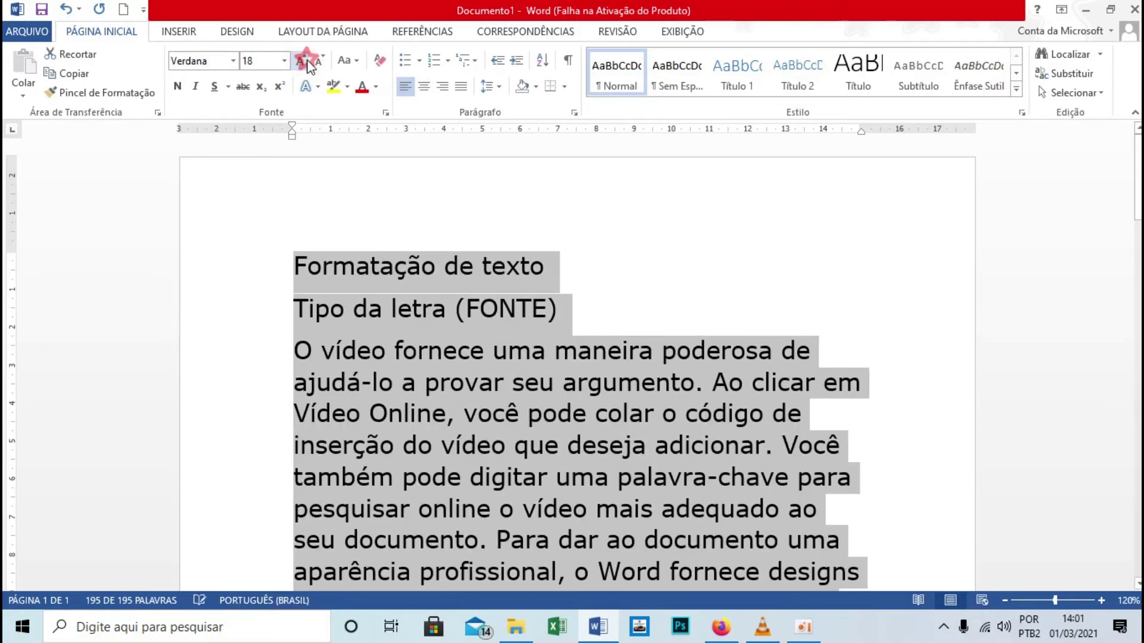
left_click(323, 64)
left_click(323, 63)
left_click(323, 63)
left_click(323, 63)
left_click(323, 63)
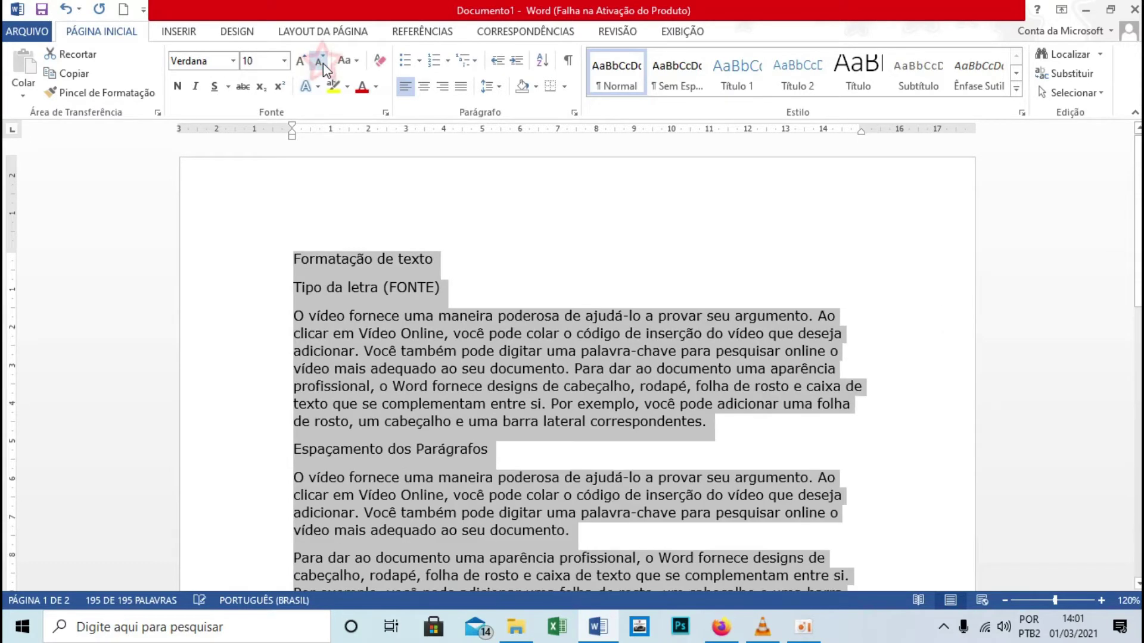
left_click(301, 60)
left_click(300, 60)
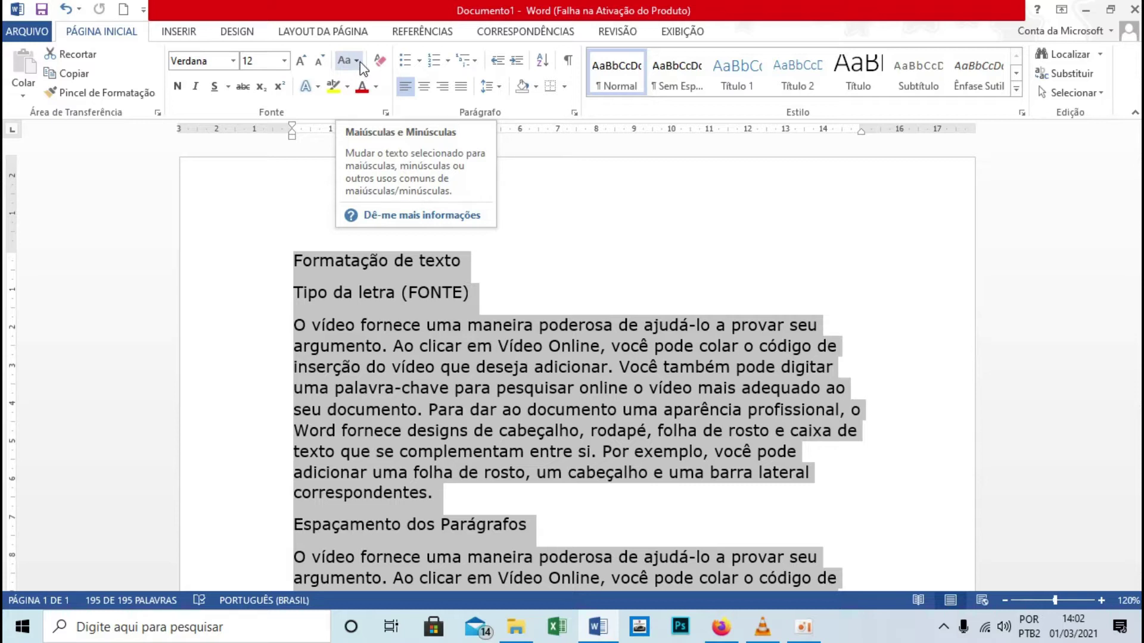
Step: Try lowercase and then sentence case on the title line "Formatação de texto"
left_click(359, 62)
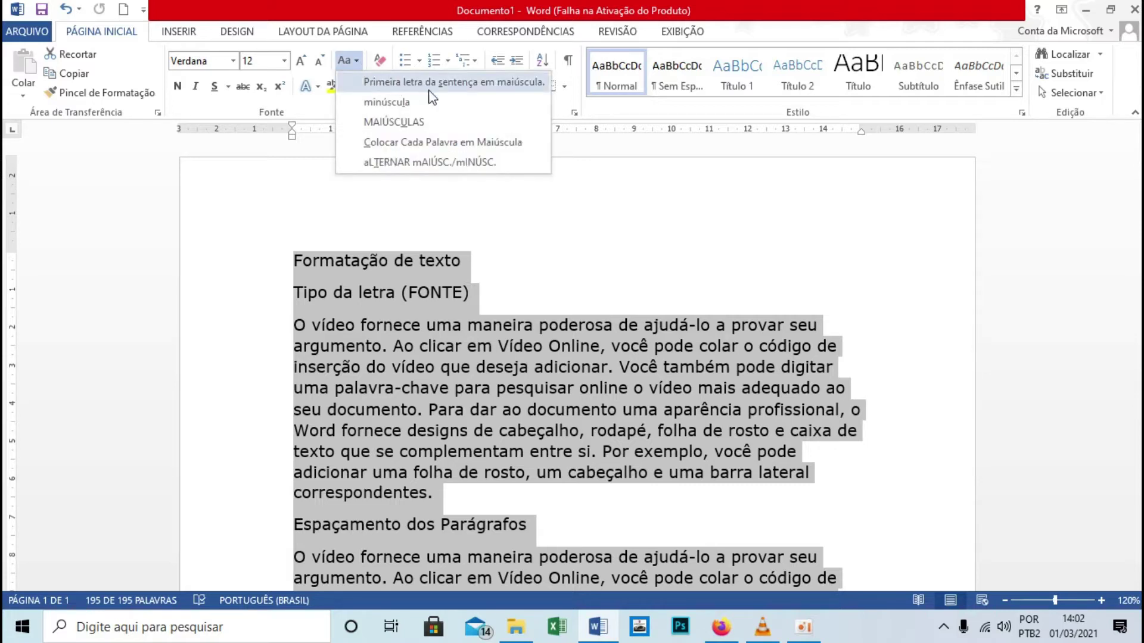
left_click(606, 267)
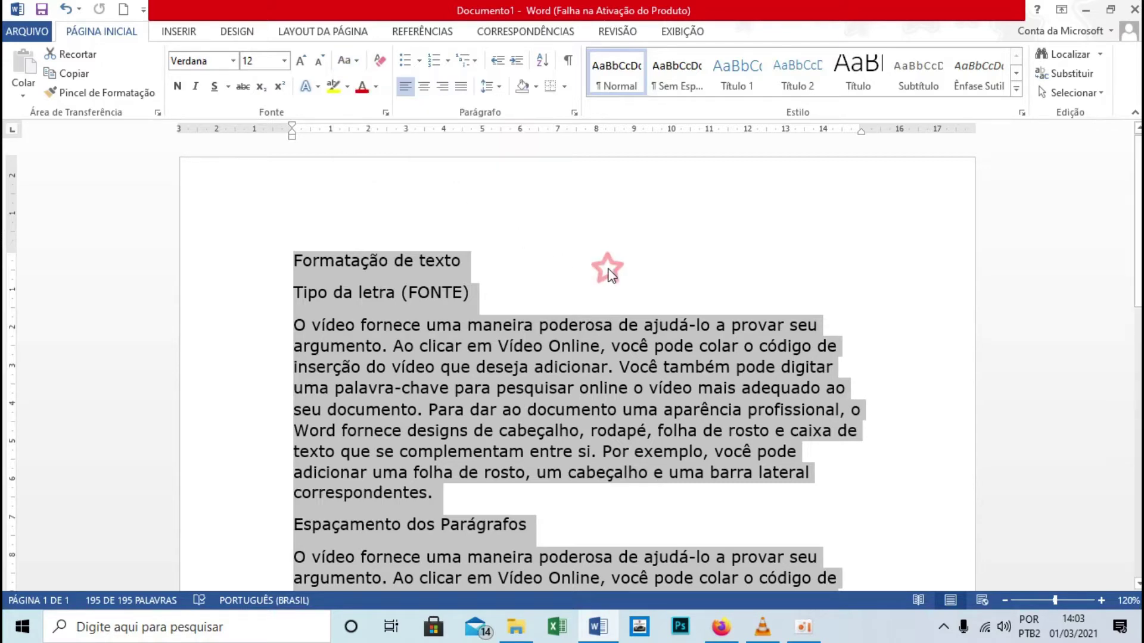
left_click(246, 262)
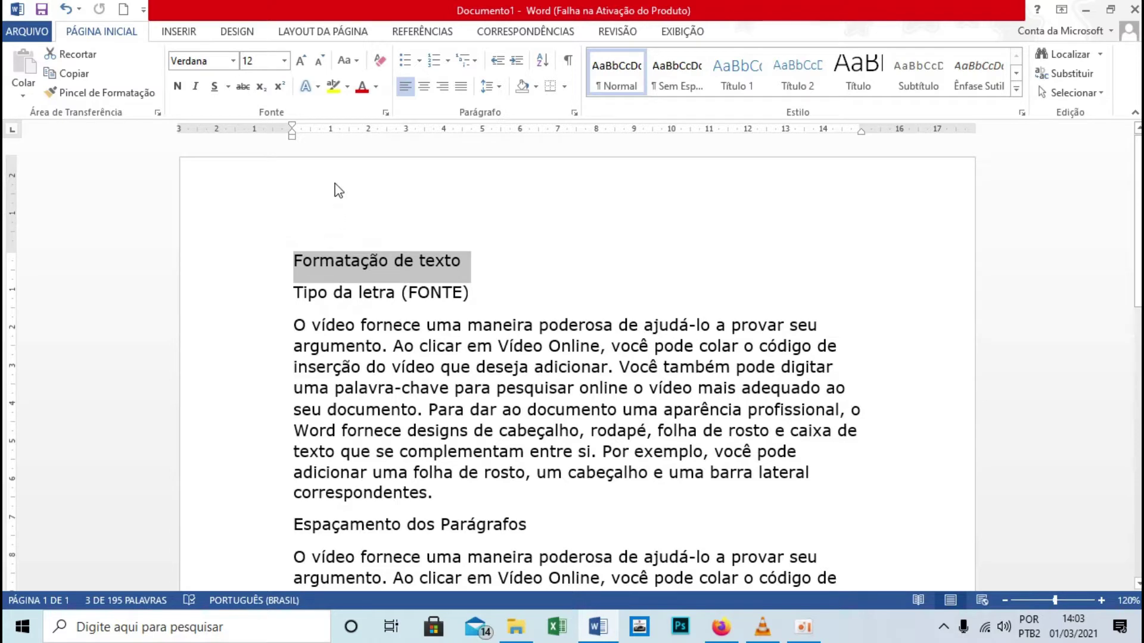
left_click(354, 62)
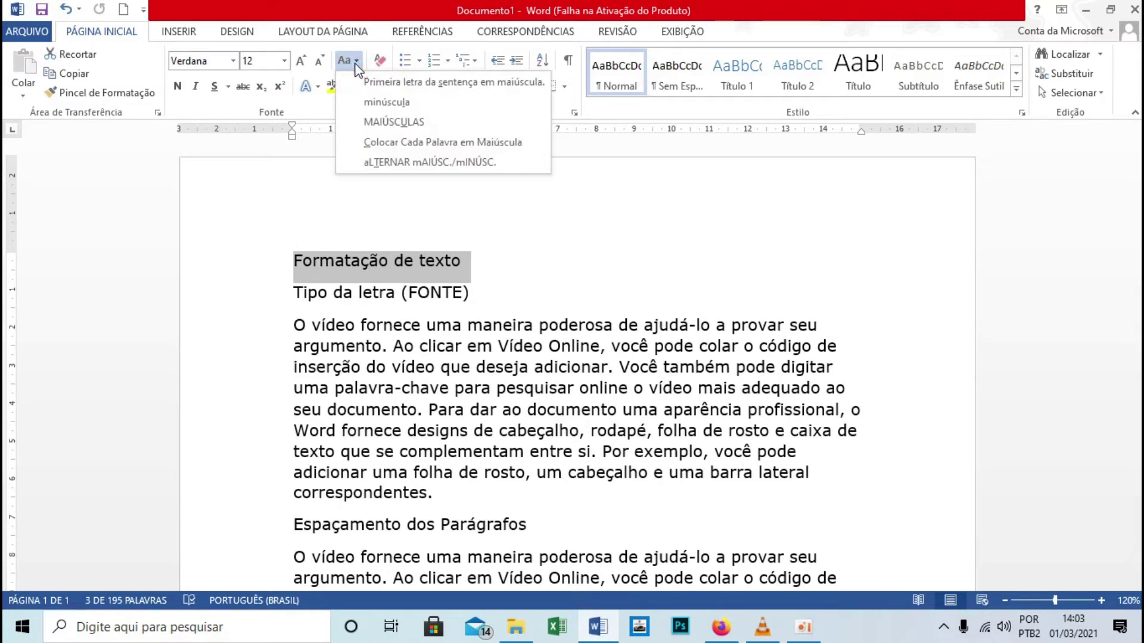
left_click(425, 123)
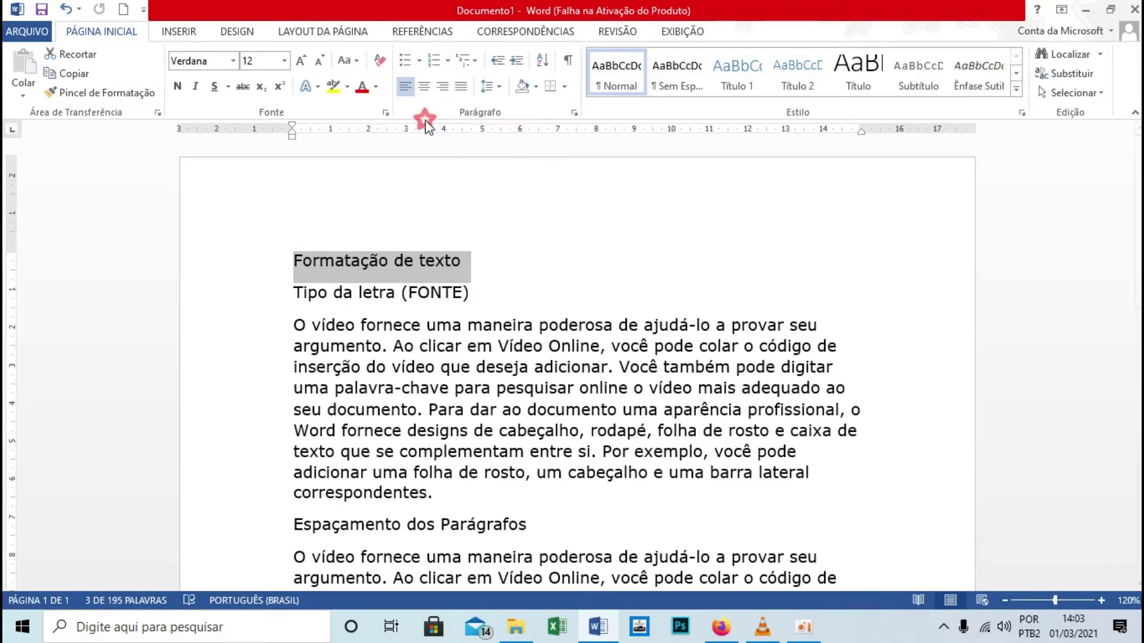
key("shift+F3")
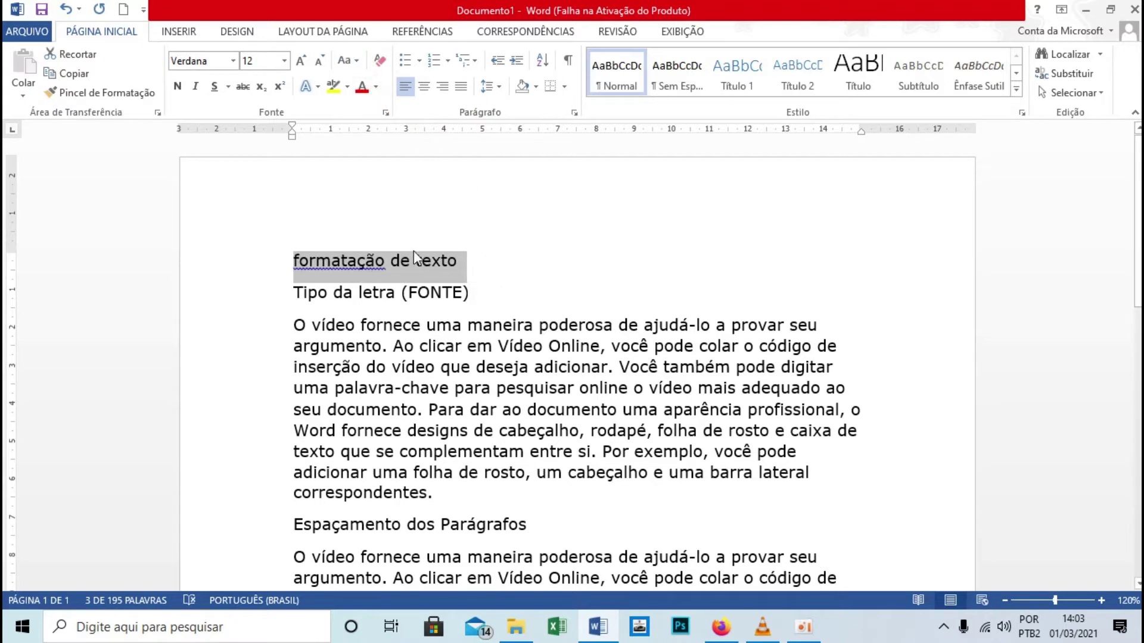
left_click(348, 60)
left_click(398, 82)
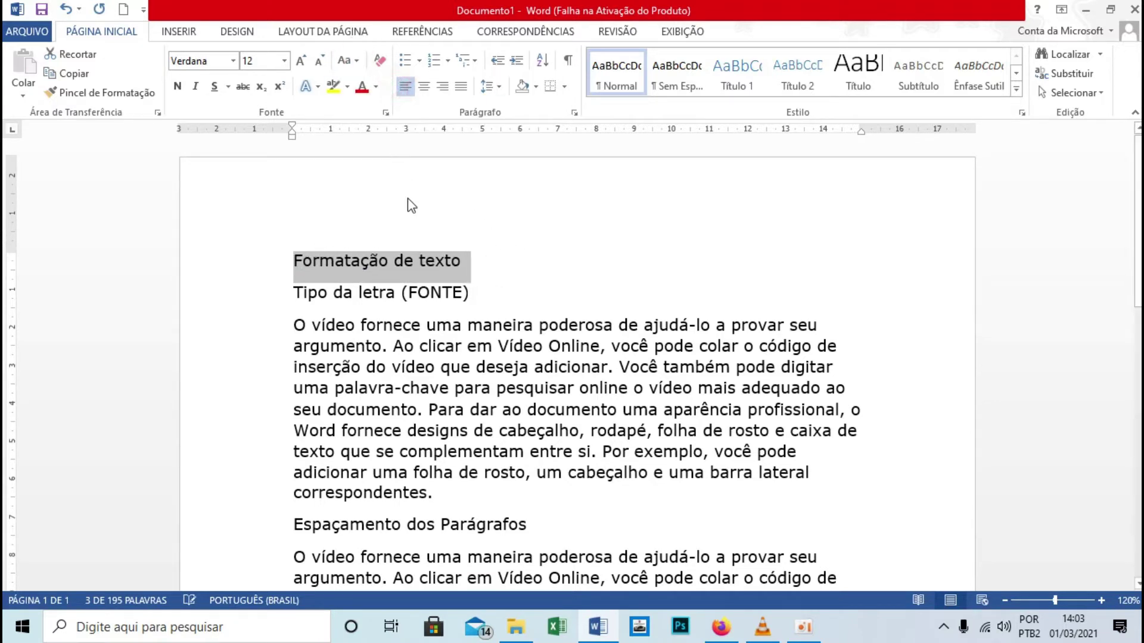
Step: Capitalize each word of the title line, then convert it to all uppercase
left_click(348, 60)
left_click(407, 143)
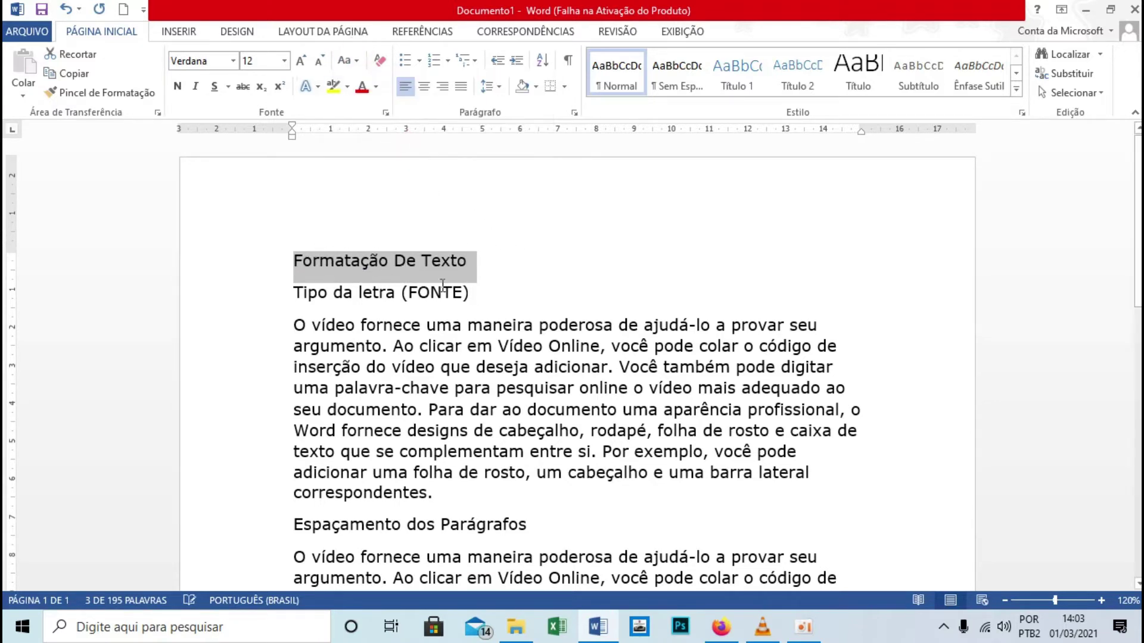
key("shift+F3")
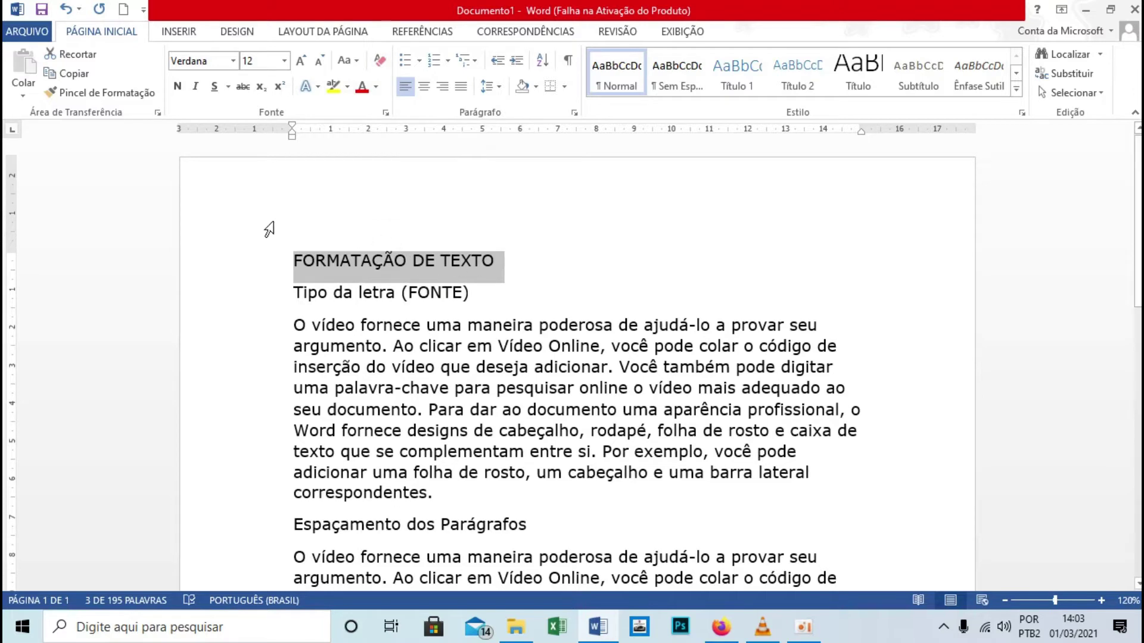
Step: Try clearing all formatting from the entire text, and undo the clearing
left_click_drag(218, 249, 395, 521)
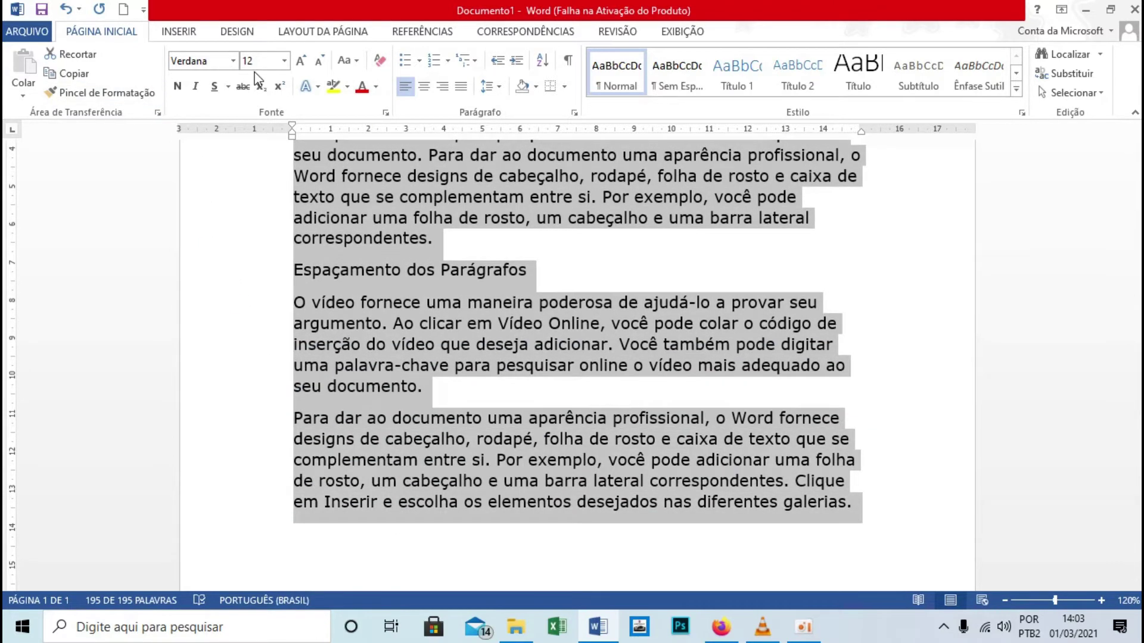
scroll(471, 352, "up", 4)
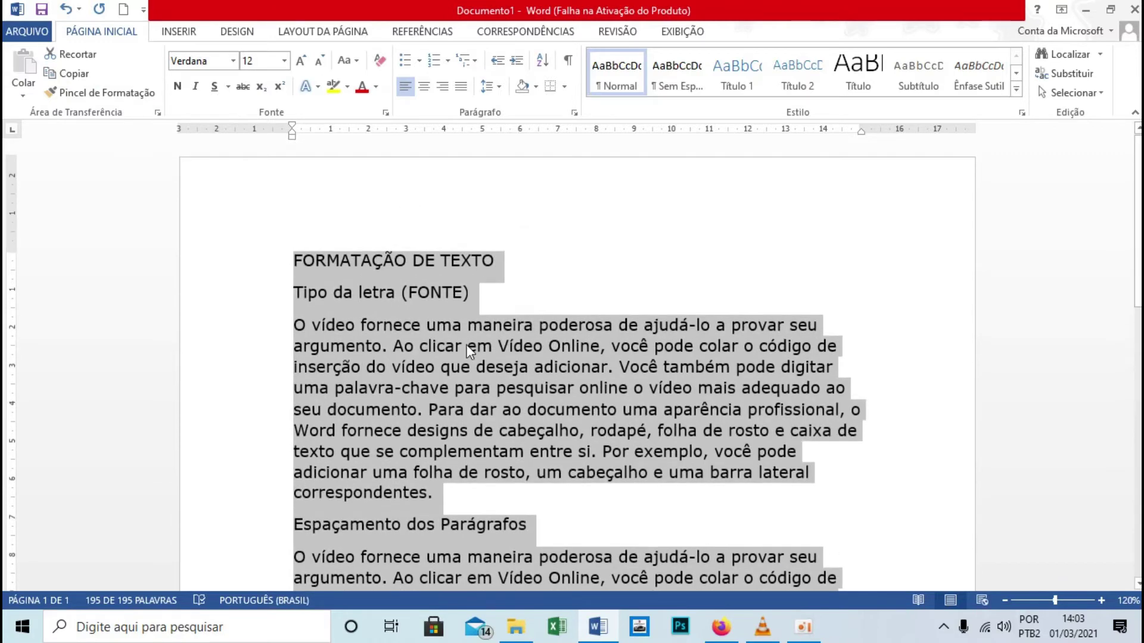
left_click(386, 65)
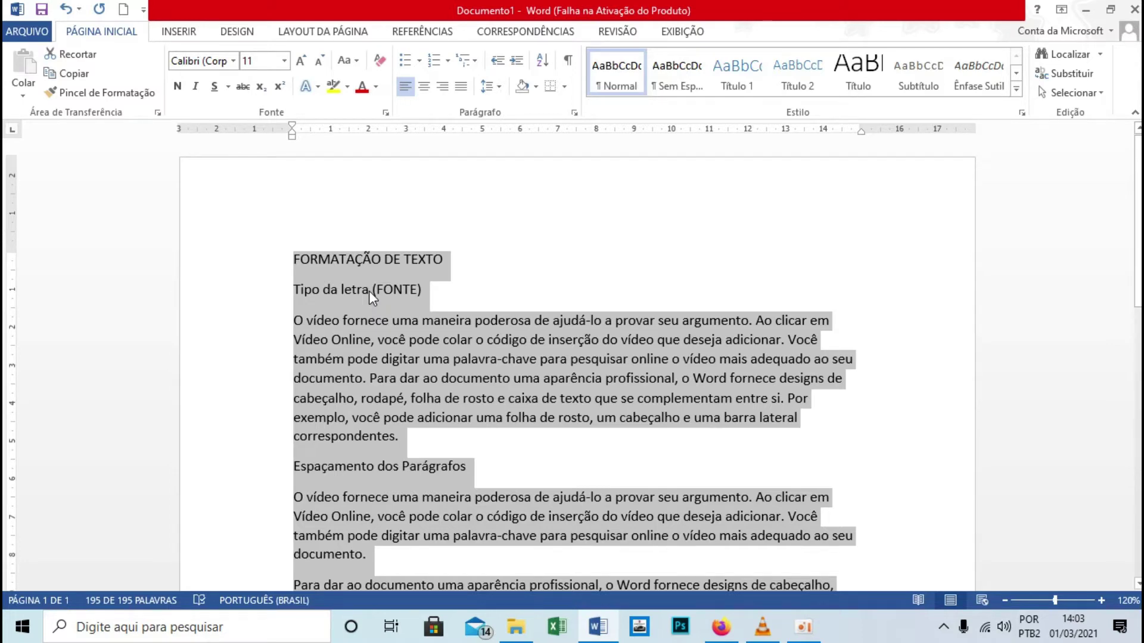
key("ctrl+z")
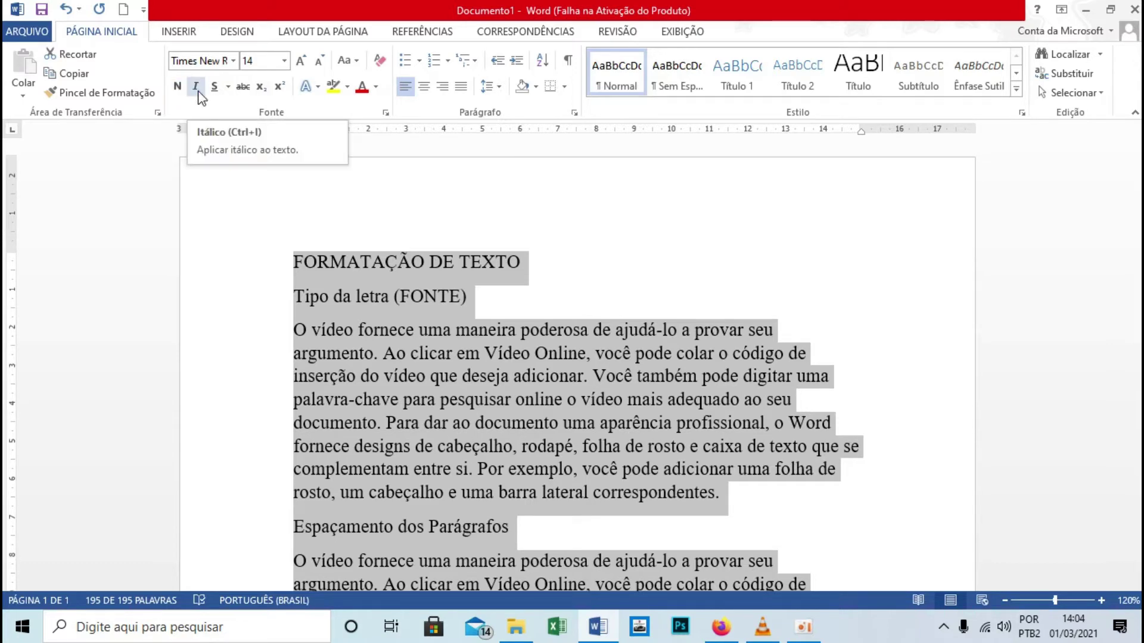
Step: Make the title "FORMATAÇÃO DE TEXTO" bold and the line "Tipo da letra (FONTE)" italic
left_click(398, 262)
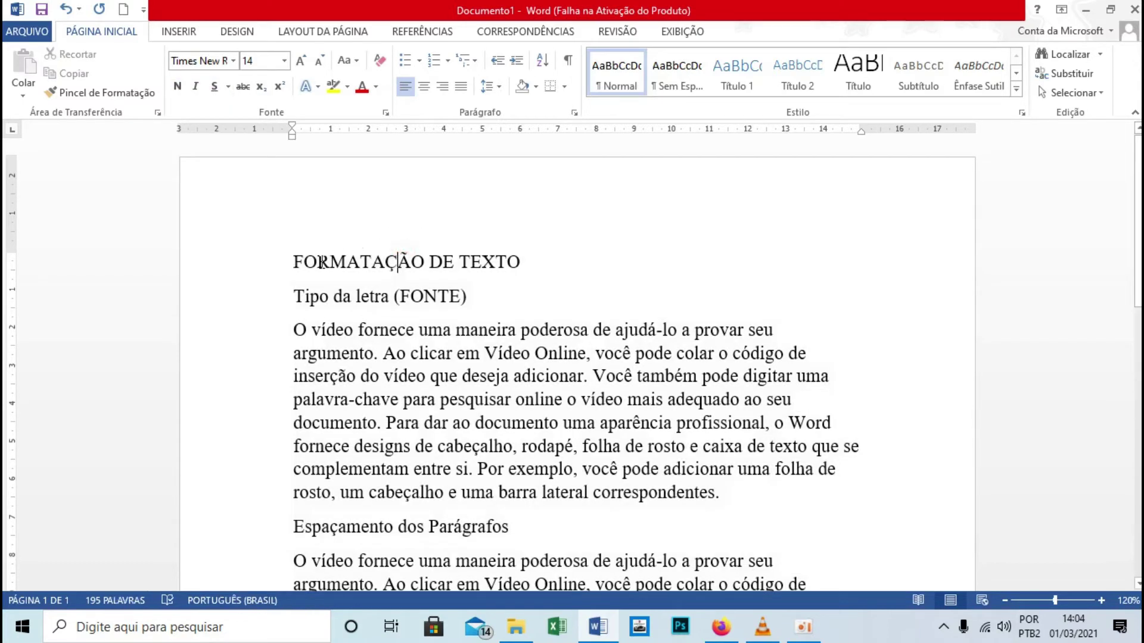
left_click(220, 261)
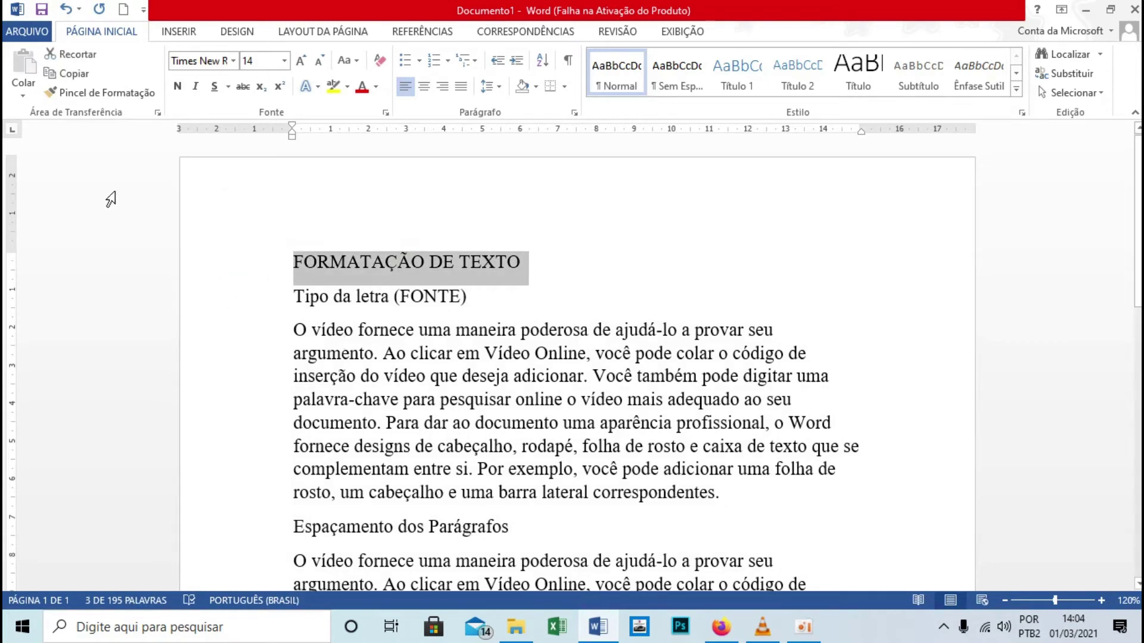
left_click(177, 86)
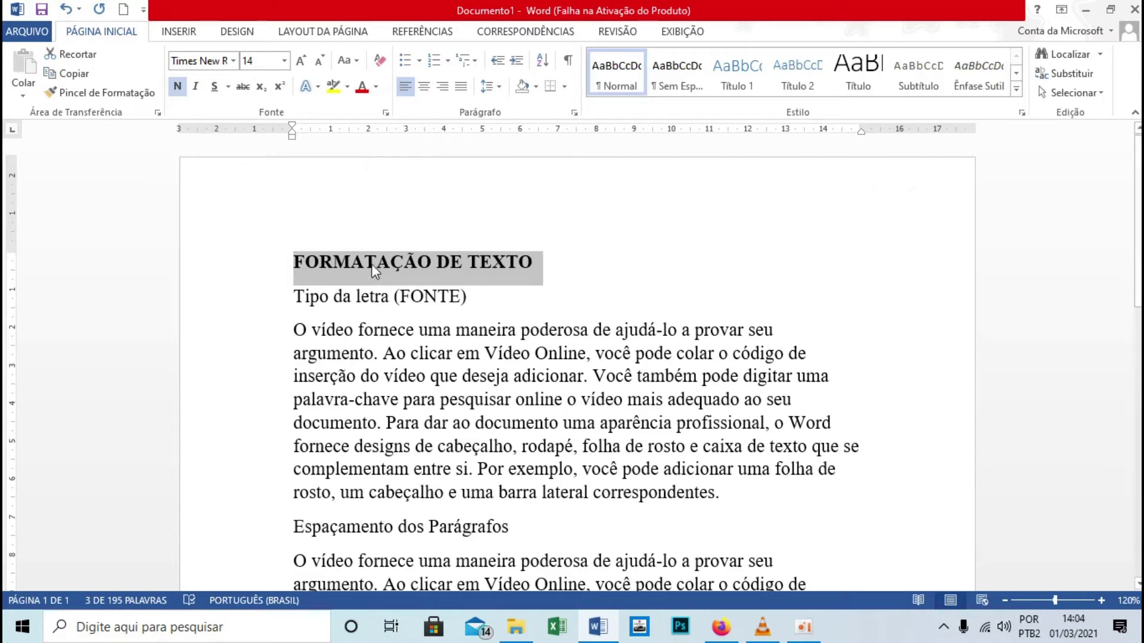
left_click(249, 300)
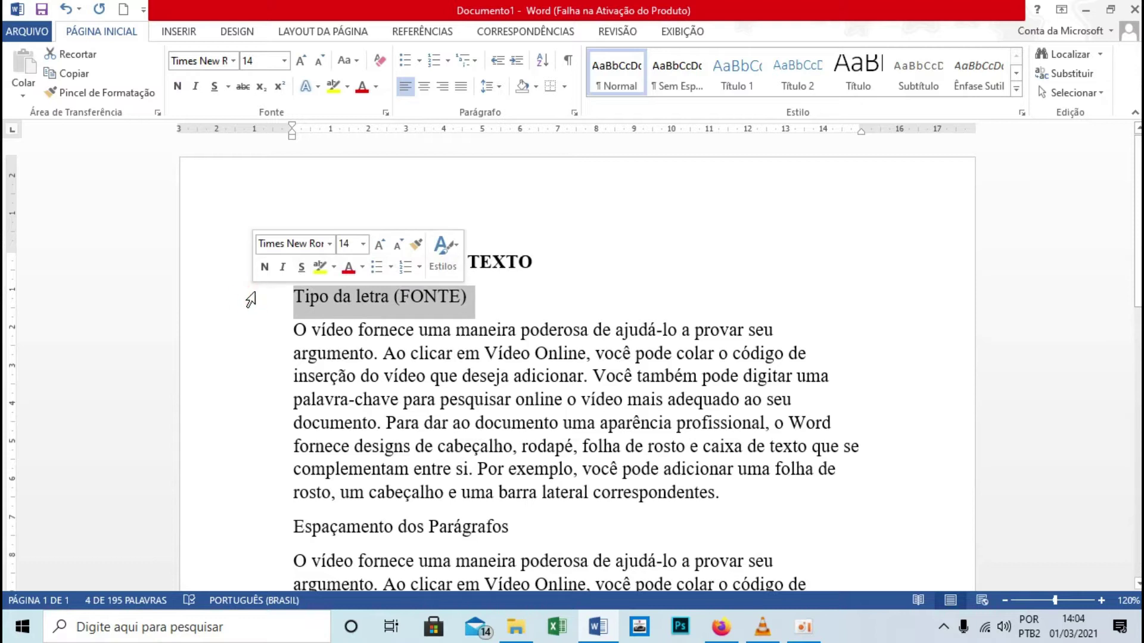
left_click(196, 87)
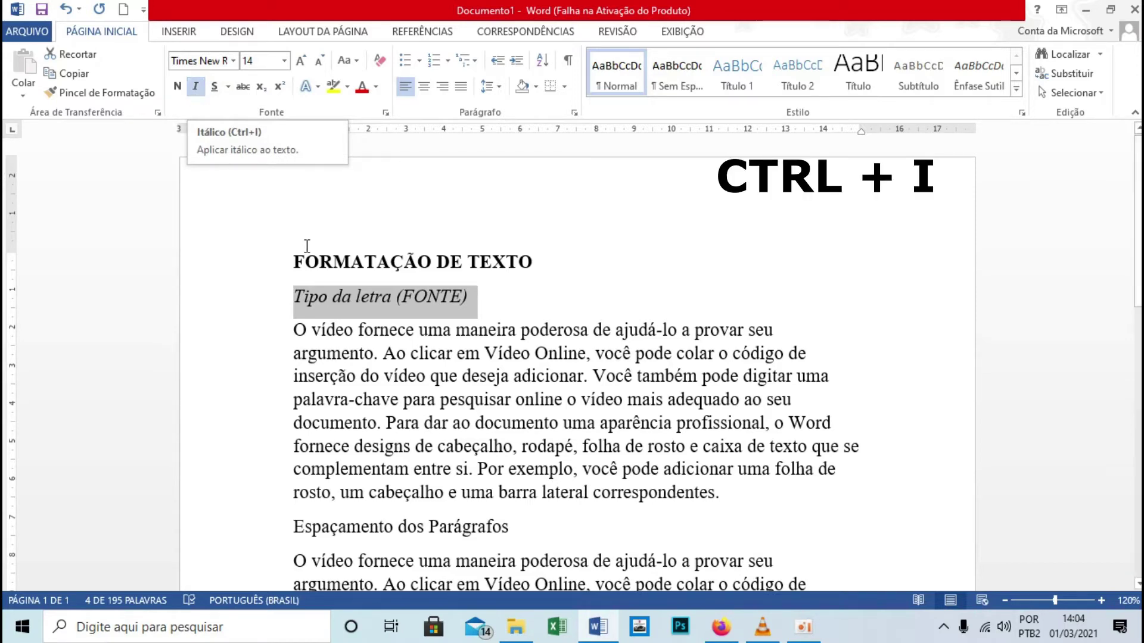
Step: Underline the heading "Espaçamento dos Parágrafos"
scroll(311, 249, "down", 1)
scroll(314, 250, "down", 2)
left_click(238, 384)
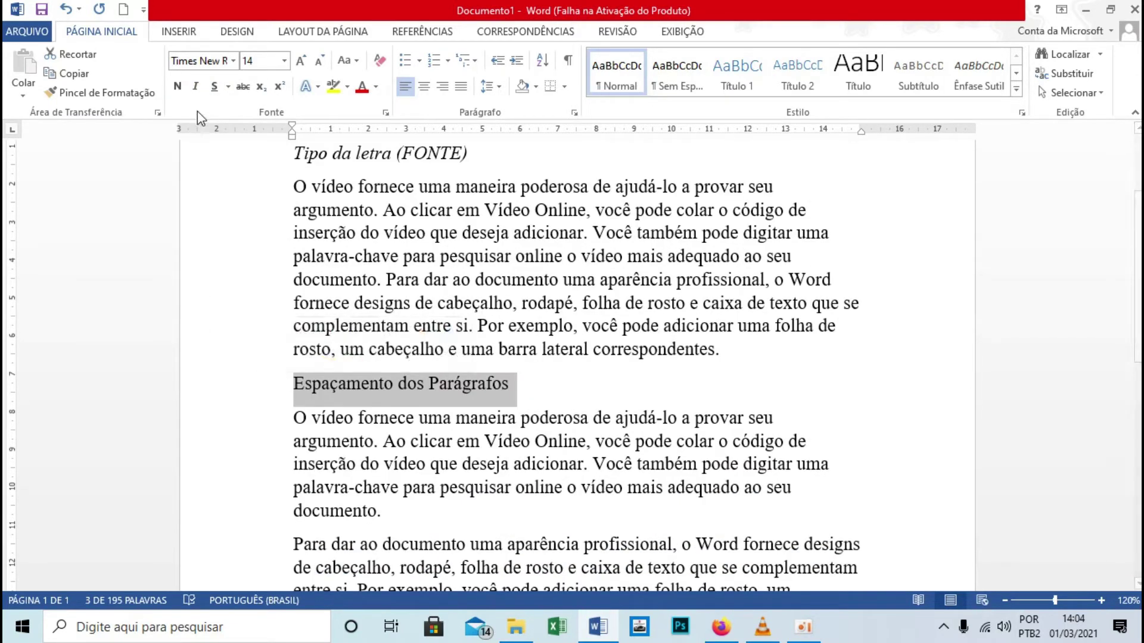
left_click(213, 87)
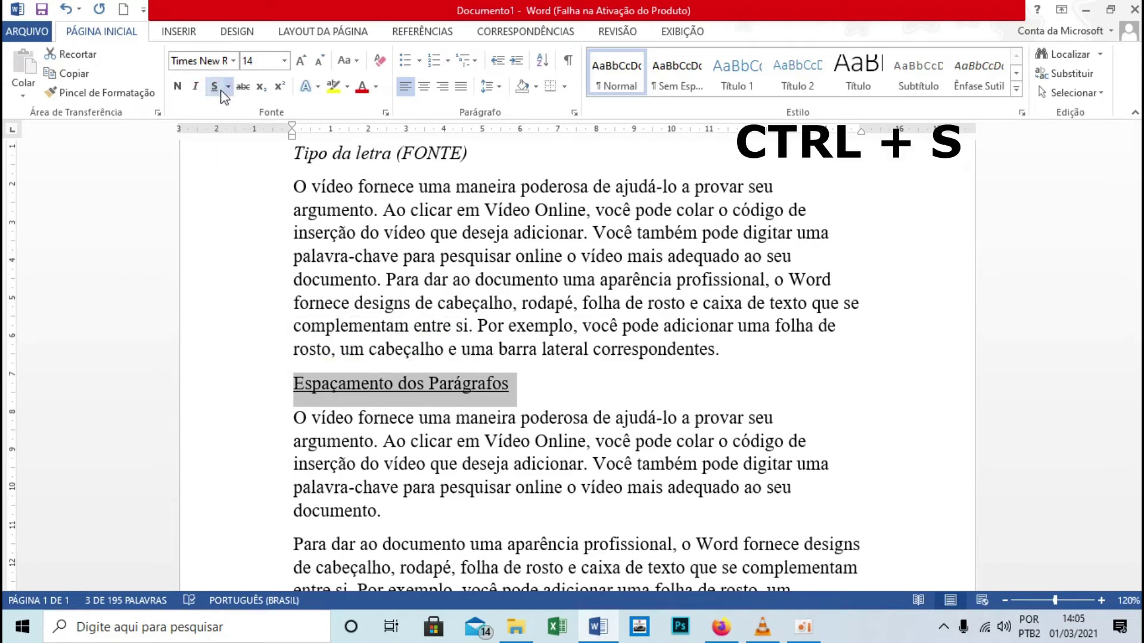
Step: Justify all paragraphs of the document, from the title to the last paragraph
key("ctrl+Home")
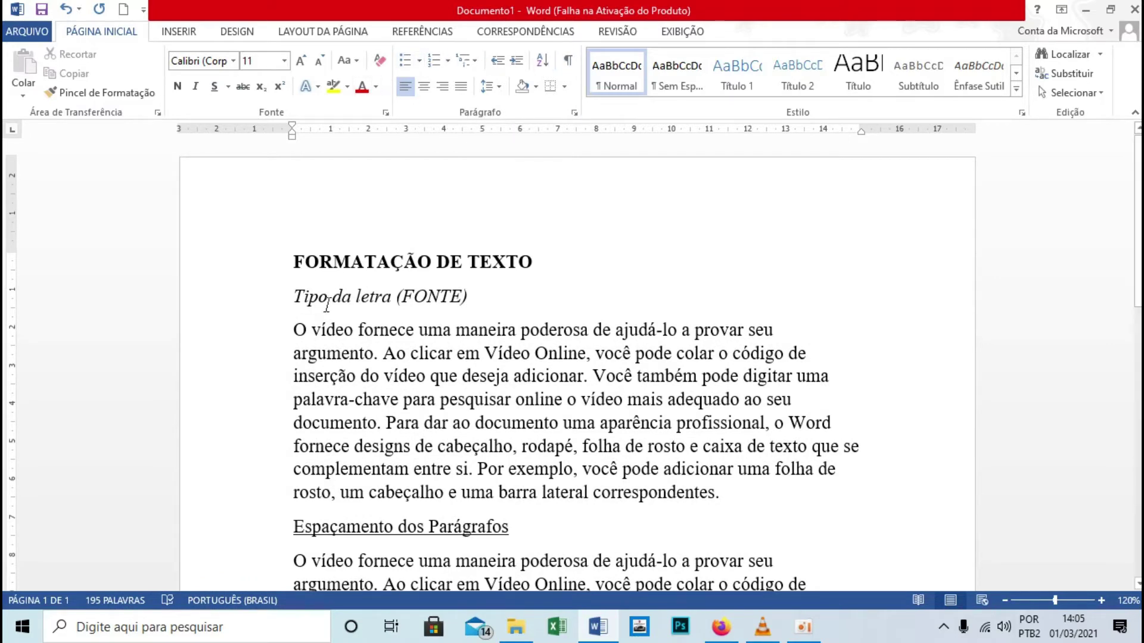
mouse_move(256, 265)
left_mouse_down()
mouse_move(235, 616)
mouse_move(301, 498)
left_mouse_up()
scroll(302, 498, "up", 5)
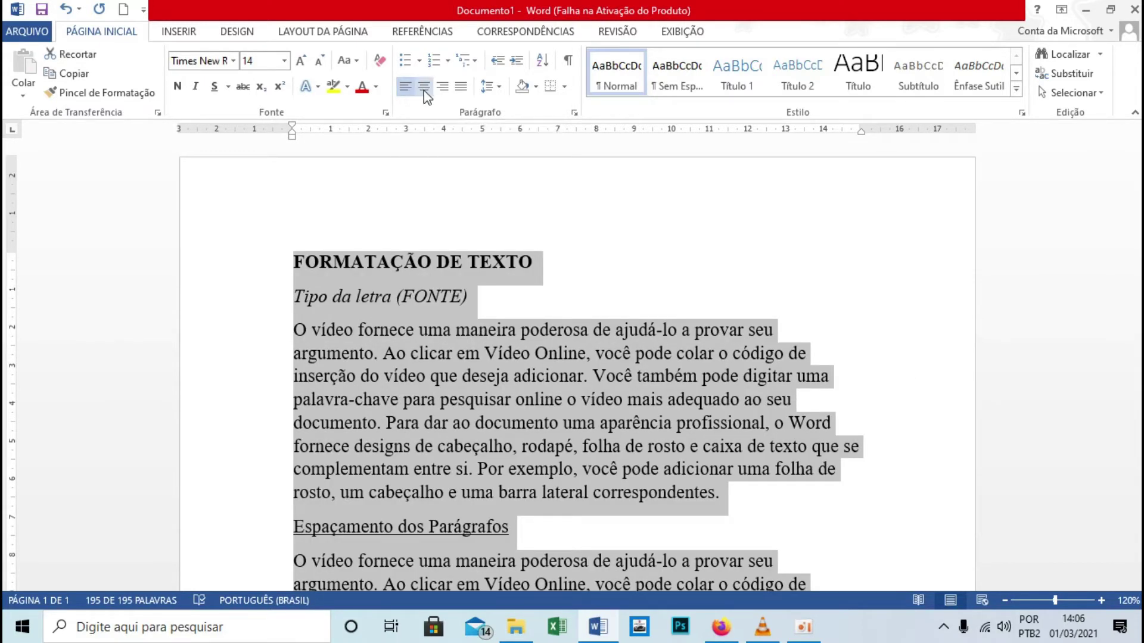
key("ctrl+j")
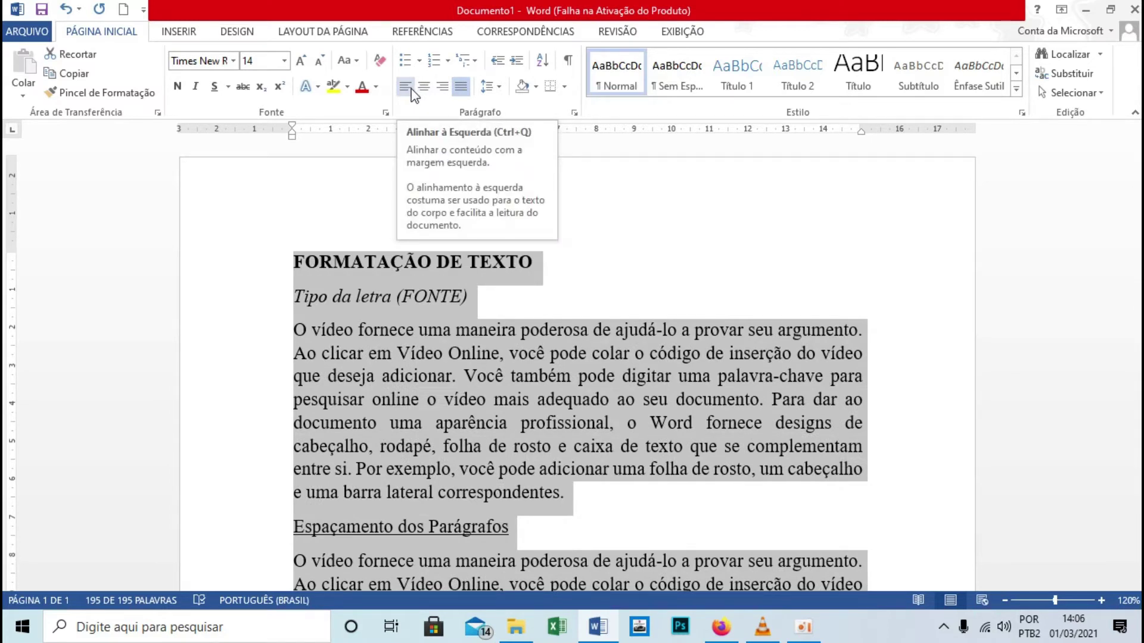
Step: Try left, centred and right alignment on the entire text, and justify it again
key("ctrl+q")
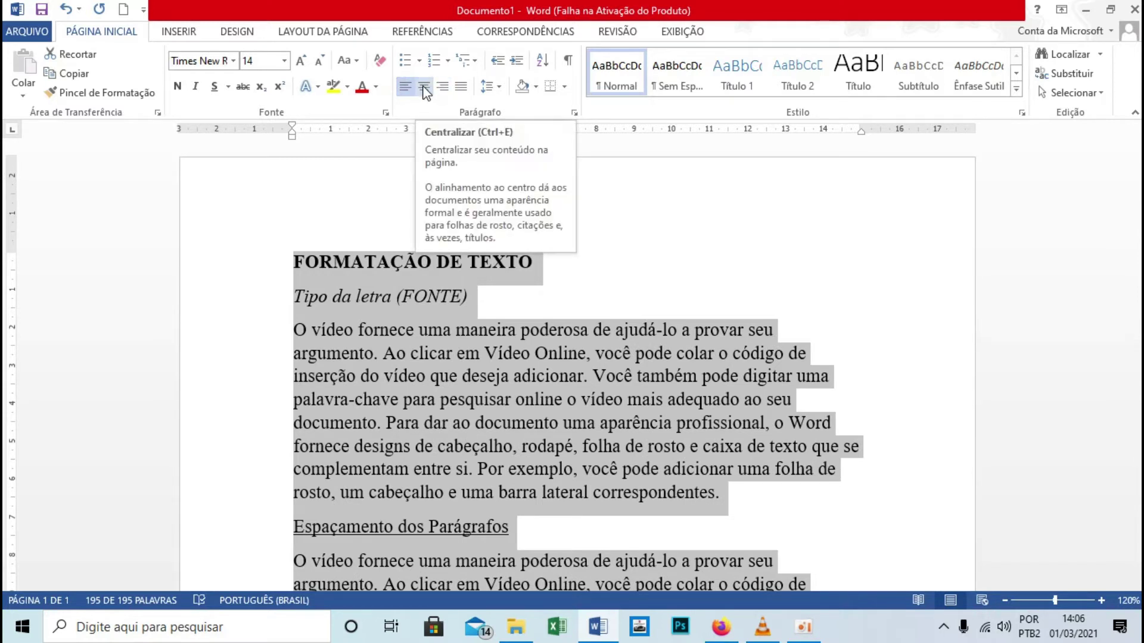
key("ctrl+e")
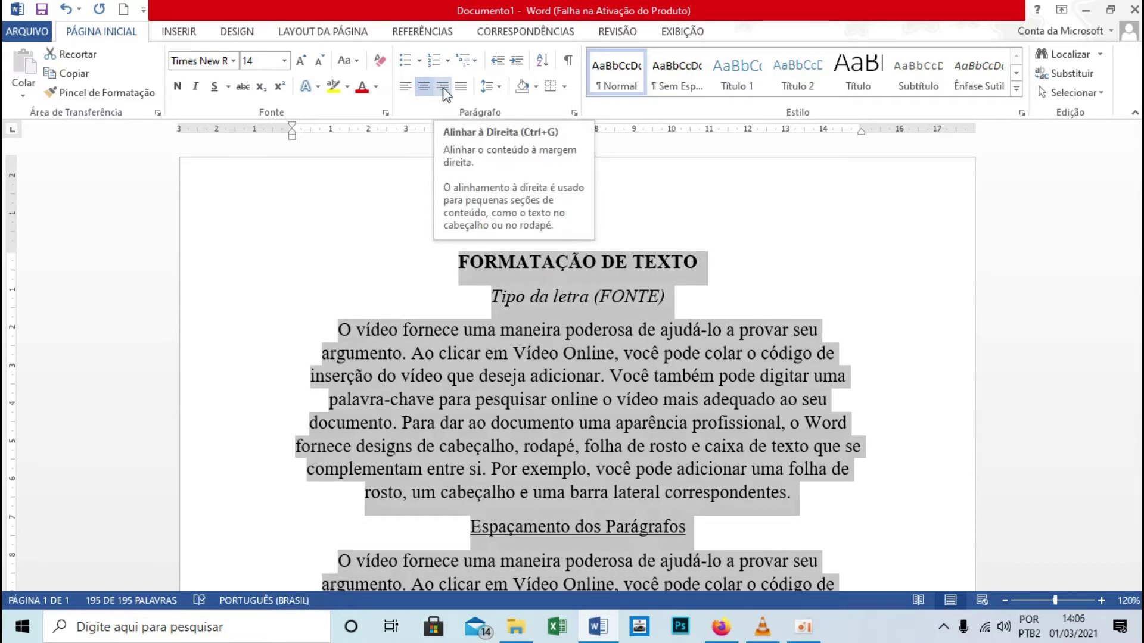
key("ctrl+g")
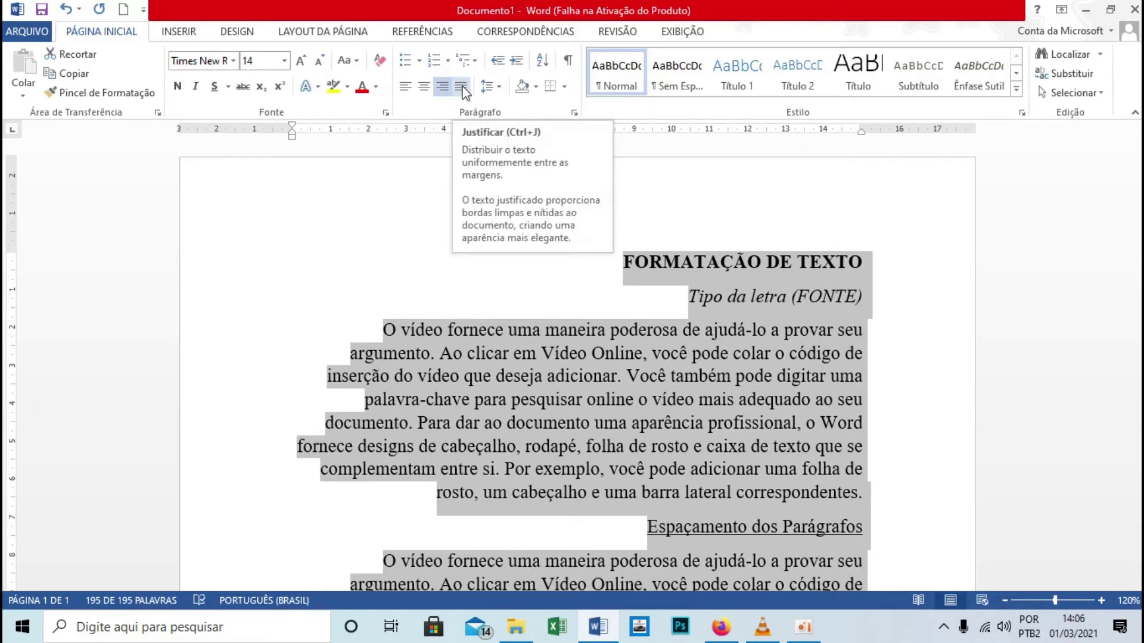
key("ctrl+j")
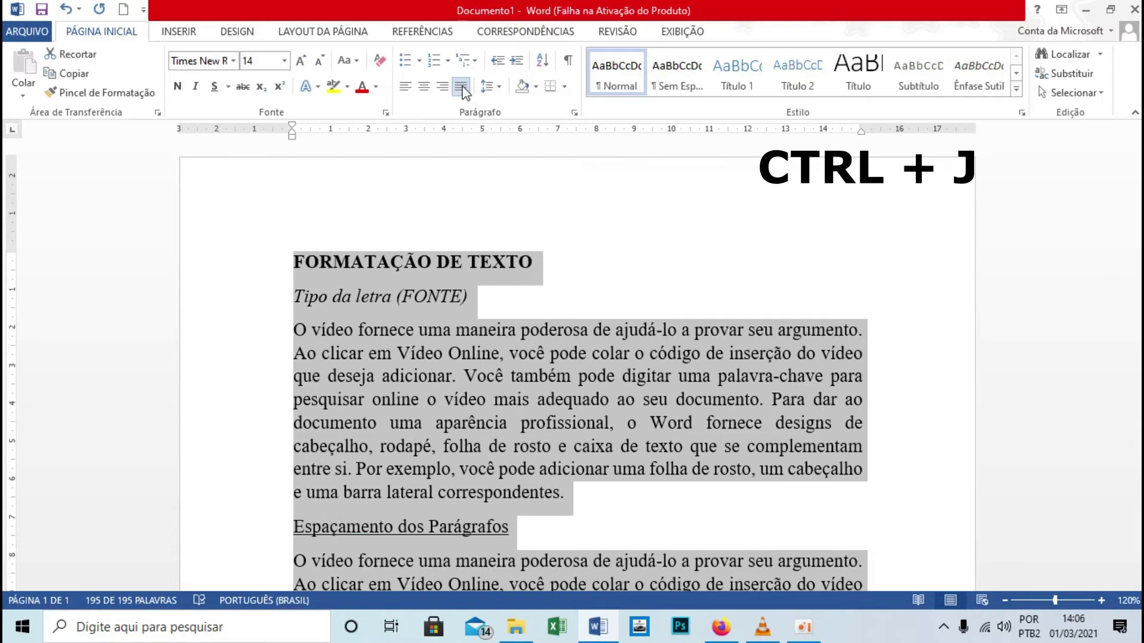
Step: Try line spacings of 1,0 and 2,0 on the entire text, and settle on 1,5
left_click(504, 89)
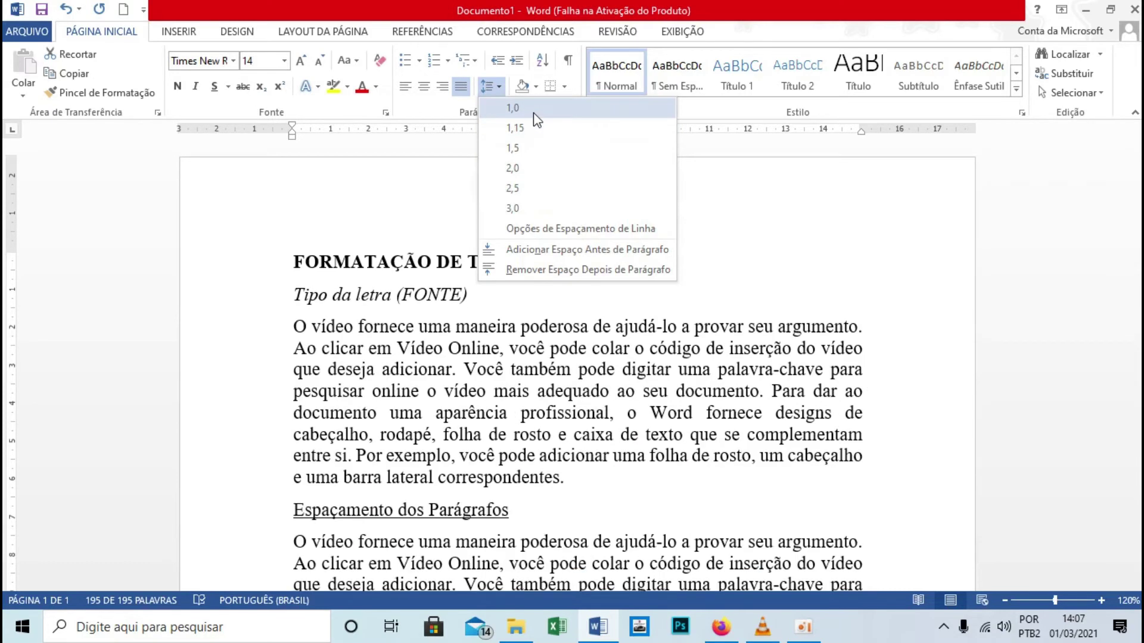
left_click(533, 111)
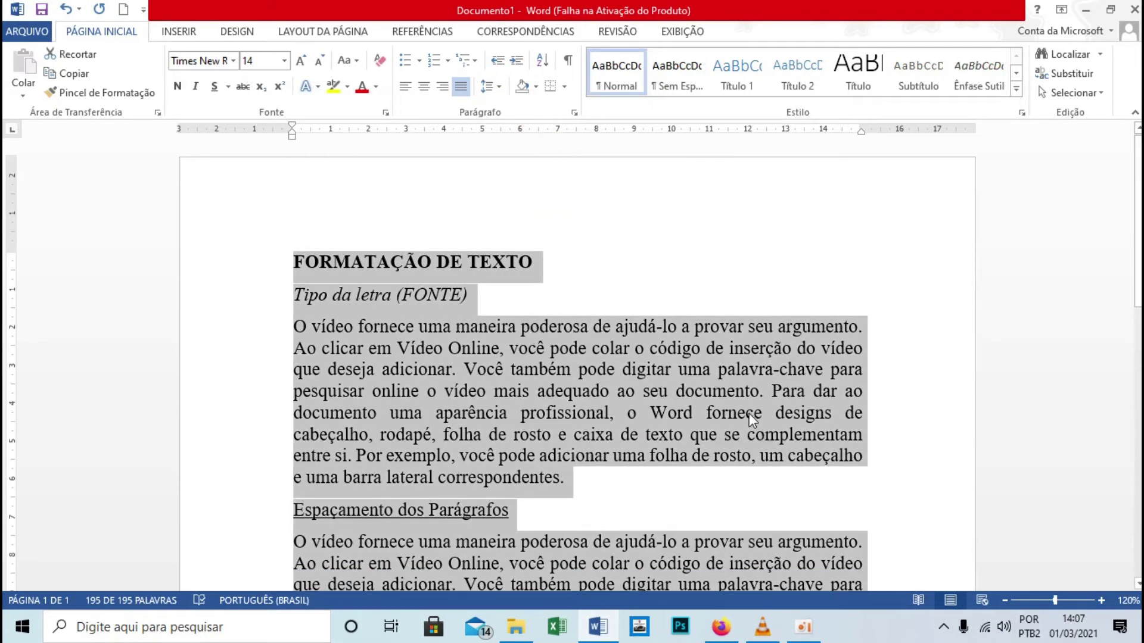
left_click(486, 87)
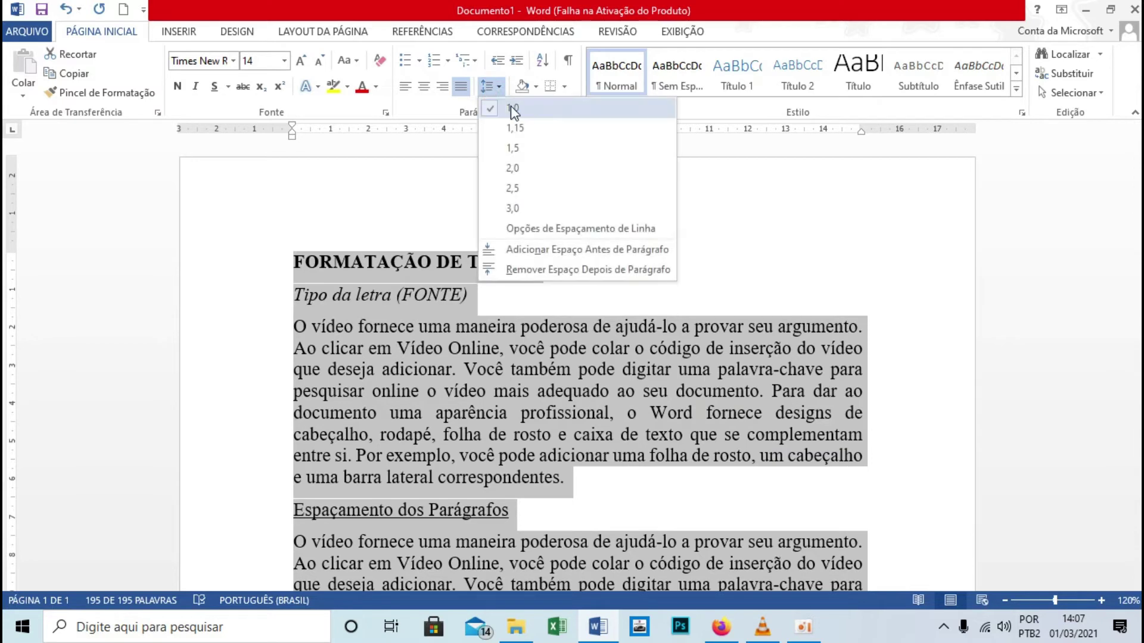
left_click(525, 168)
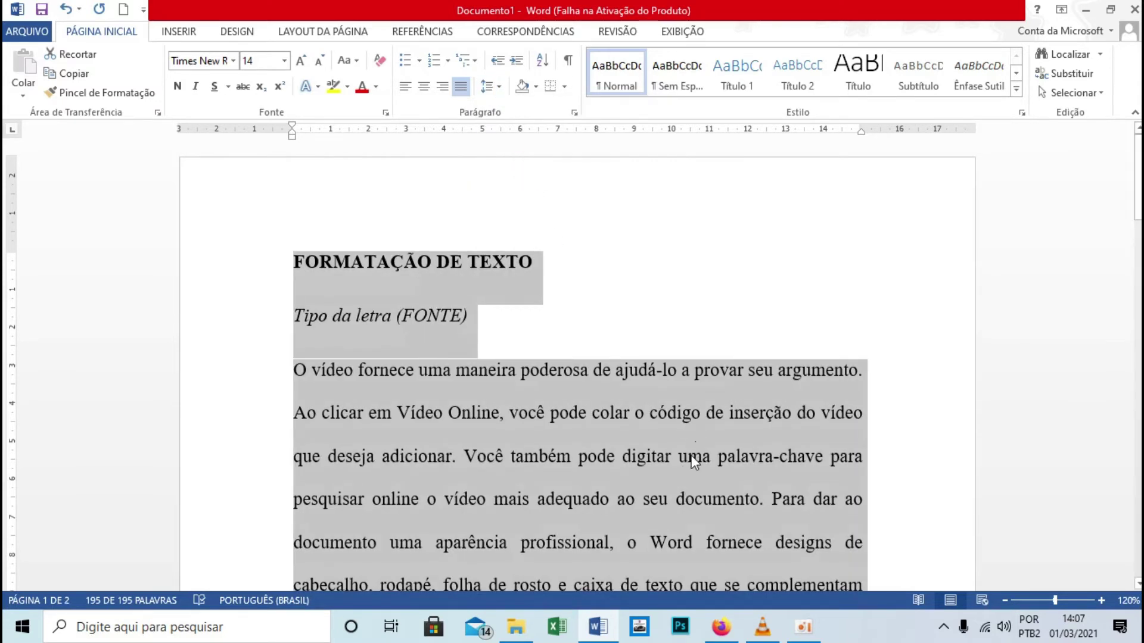
left_click(497, 89)
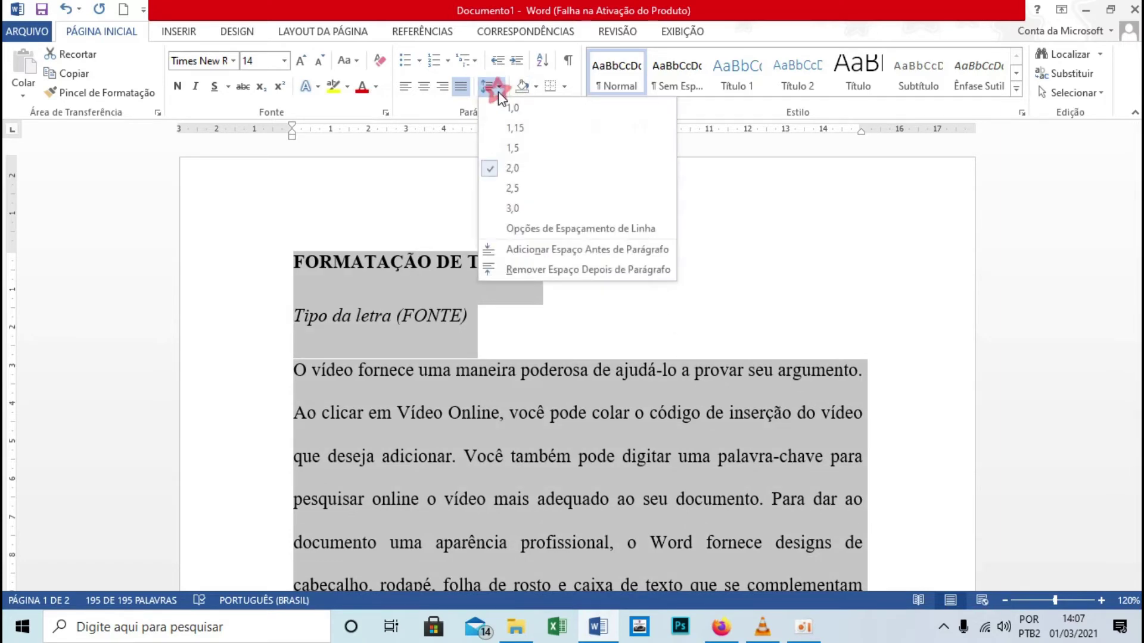
left_click(512, 149)
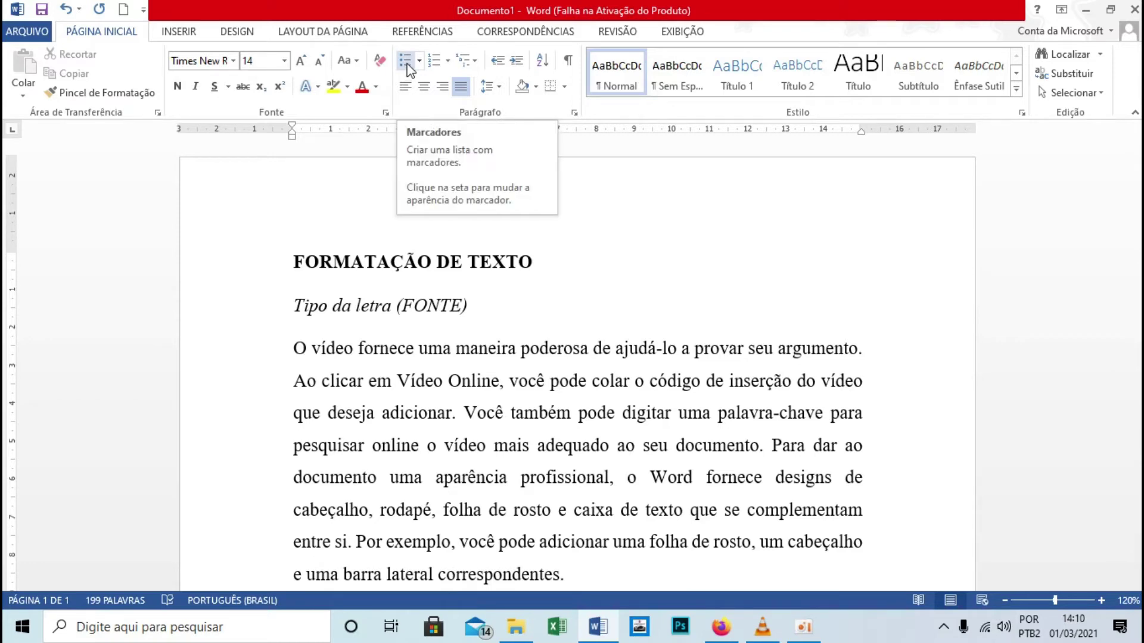
Step: Make the lines "Word", "Excel" and "Power Point" a bulleted list, trying arrow and filled square bullets before choosing hollow circles
scroll(401, 225, "down", 10)
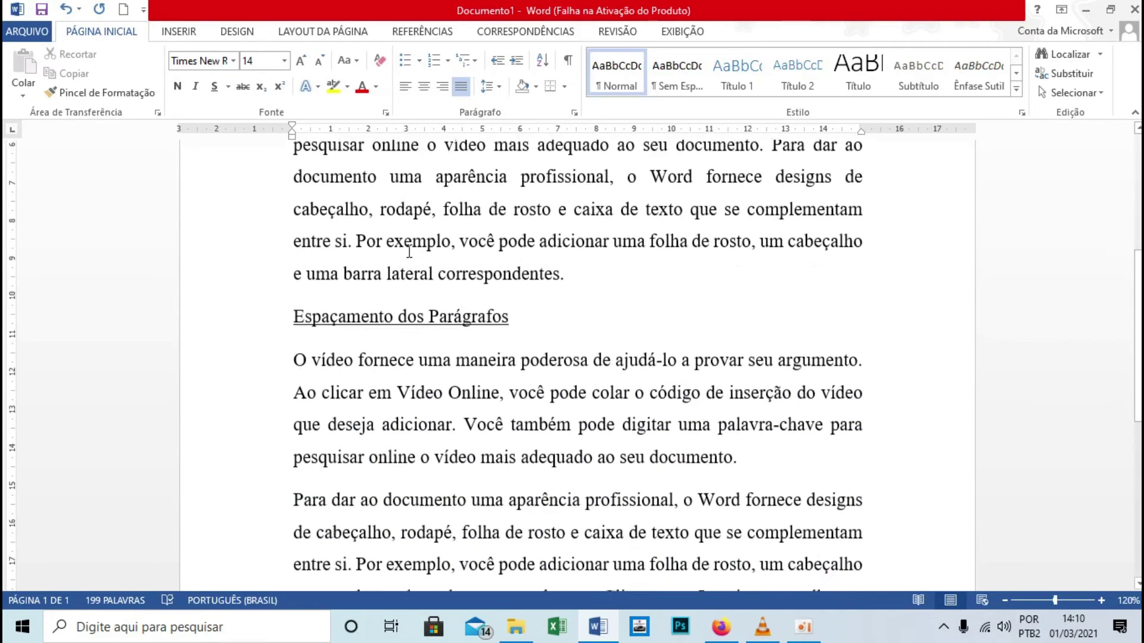
left_click_drag(262, 400, 258, 466)
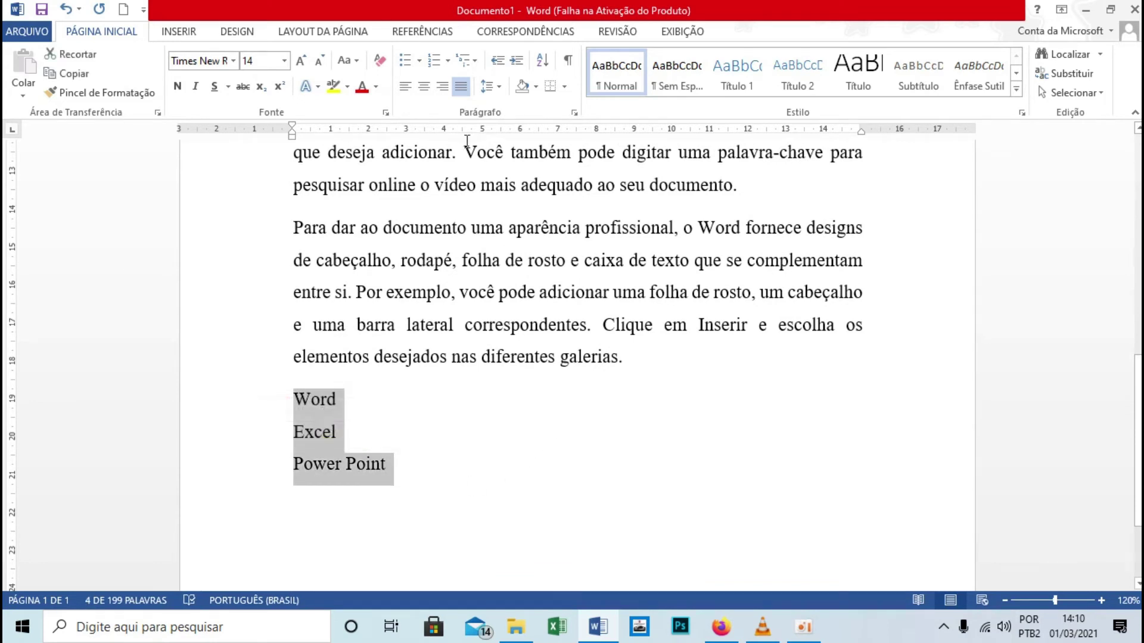
left_click(420, 62)
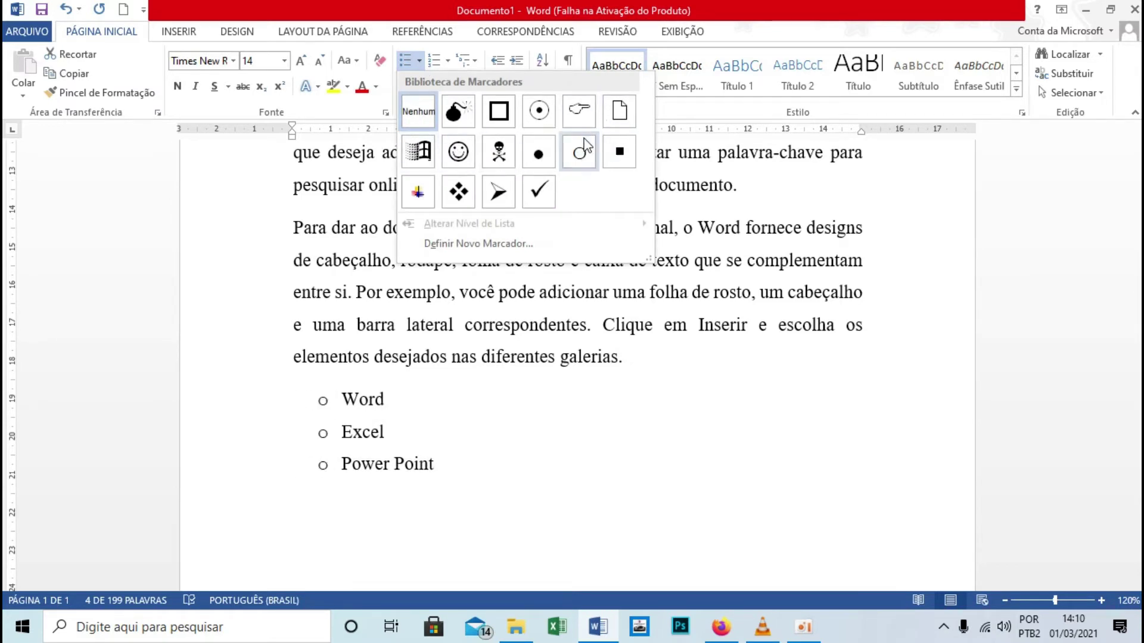
left_click(498, 194)
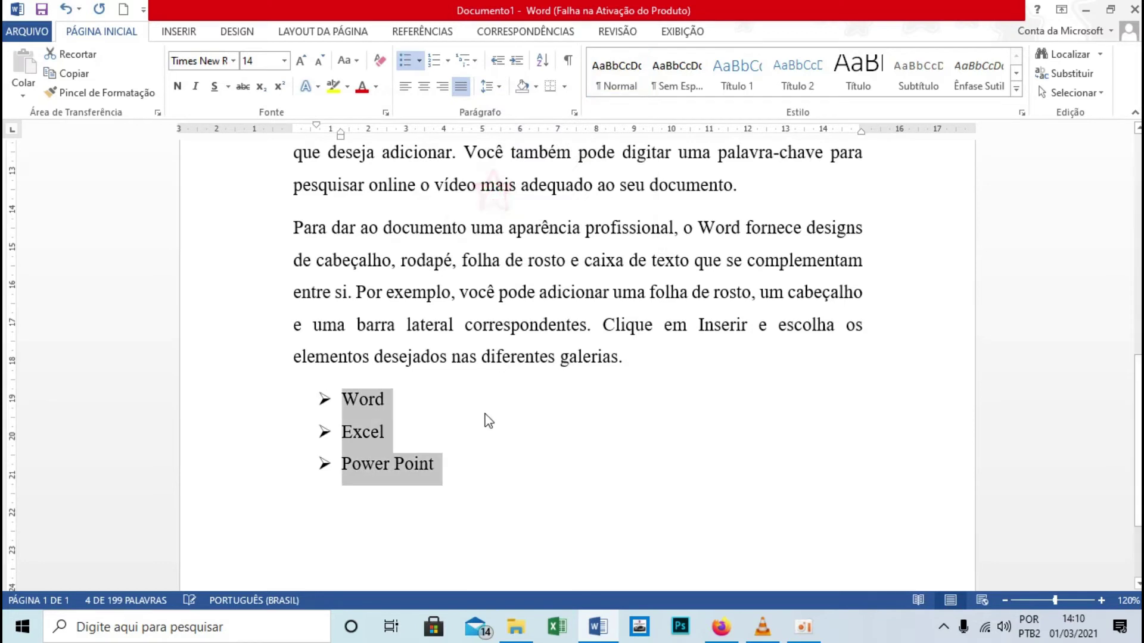
left_click(419, 62)
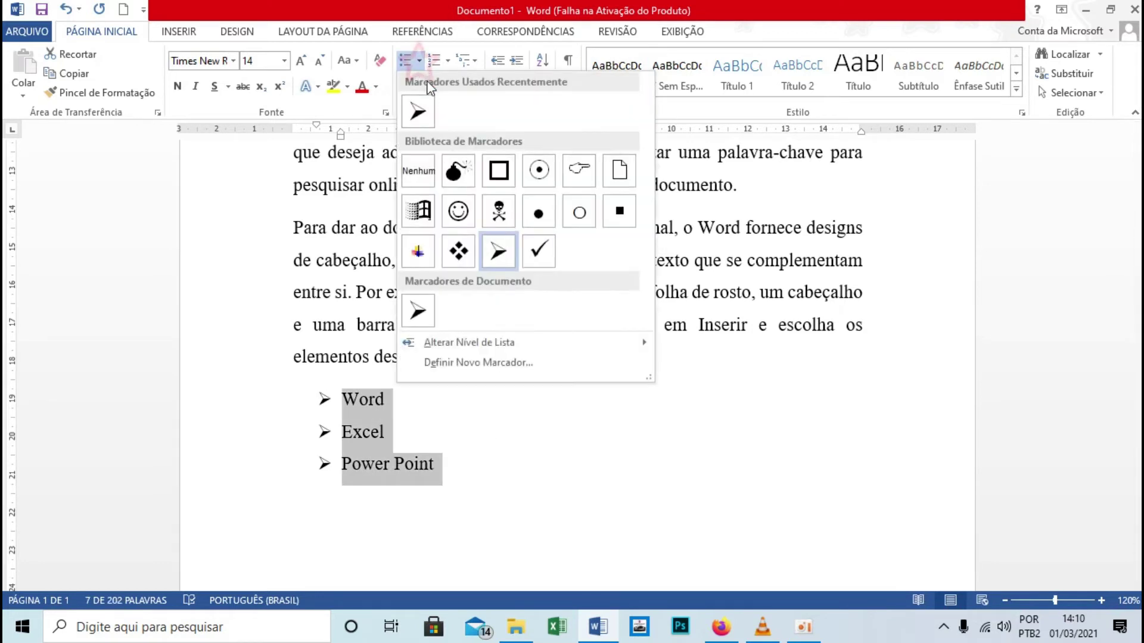
left_click(619, 212)
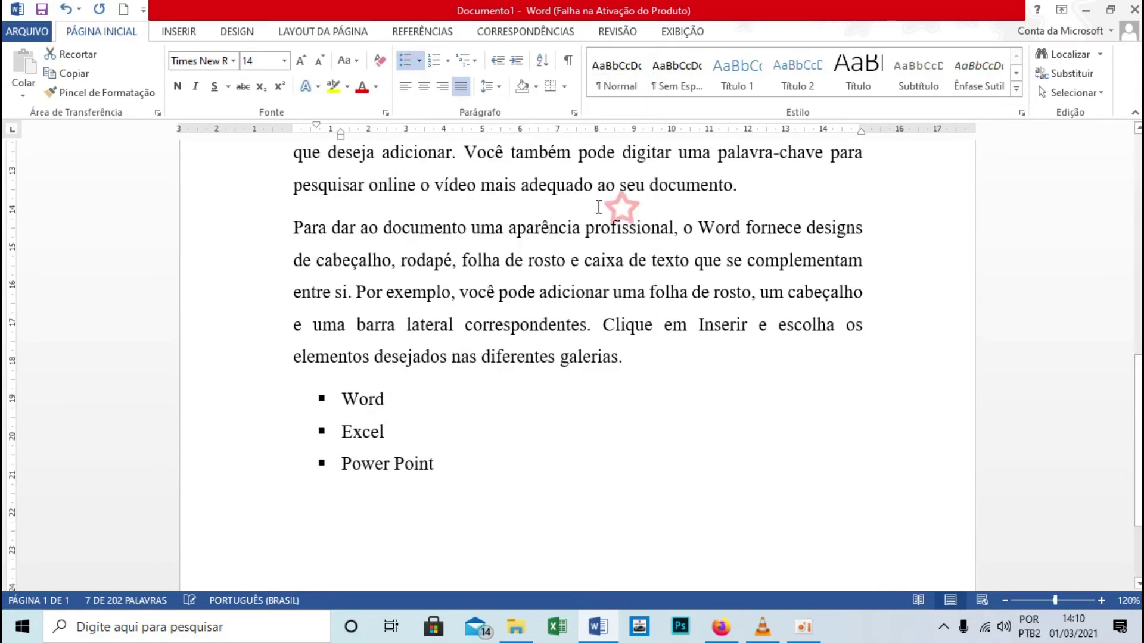
left_click(420, 62)
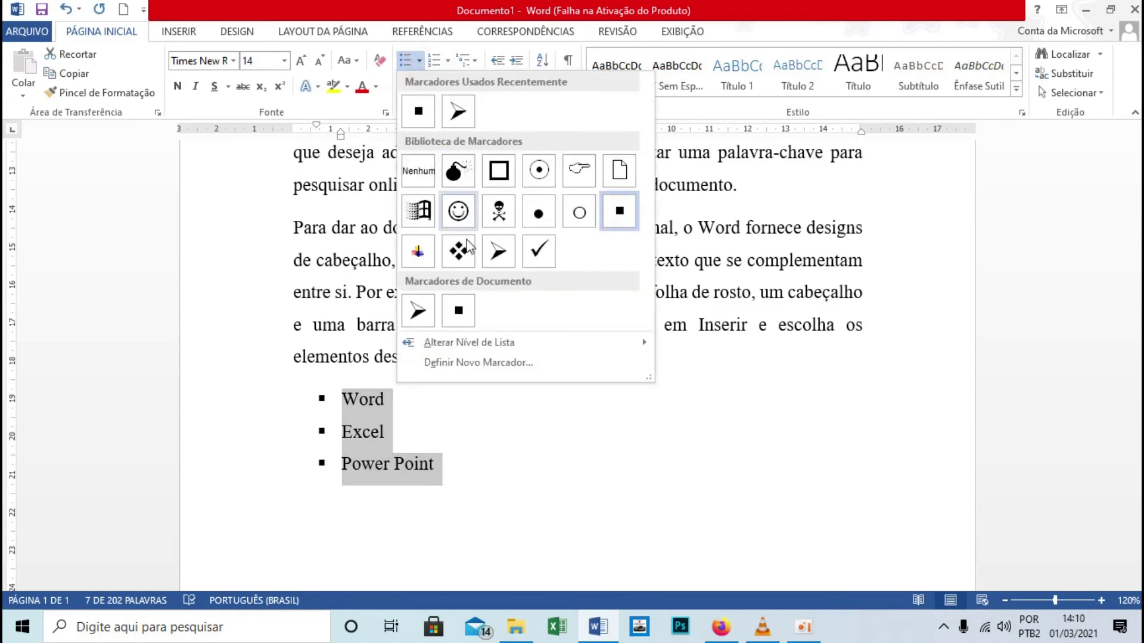
left_click(579, 212)
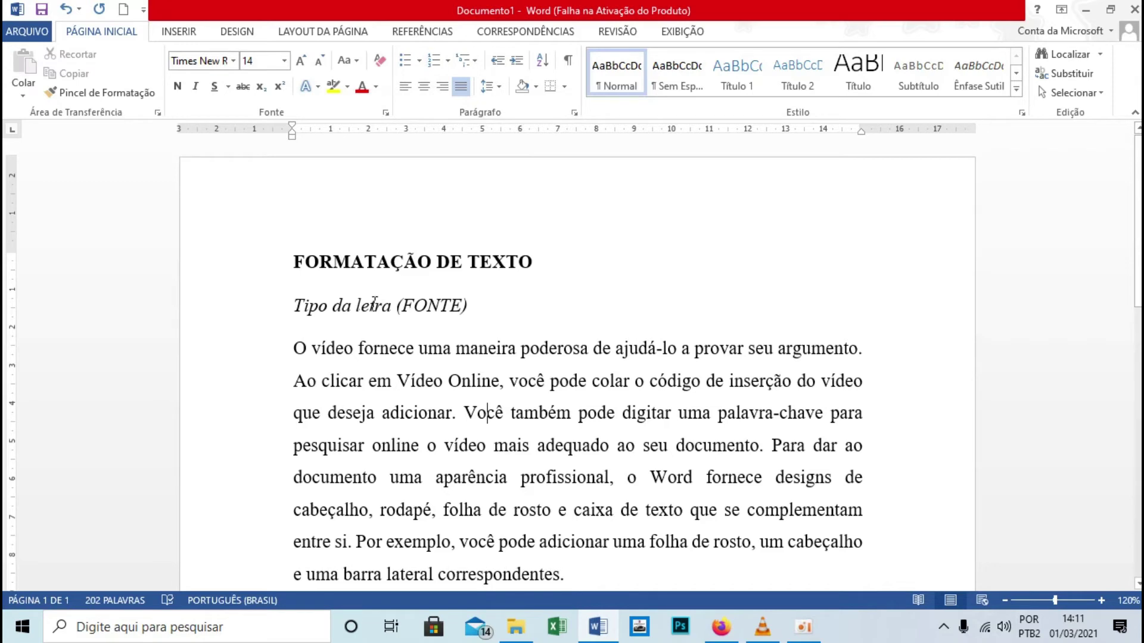
Step: Number the title, the line "Tipo da letra (FONTE)" and the heading "Espaçamento dos Parágrafos" in the 1., 2., 3. format
left_click_drag(251, 263, 245, 310)
scroll(265, 320, "down", 3)
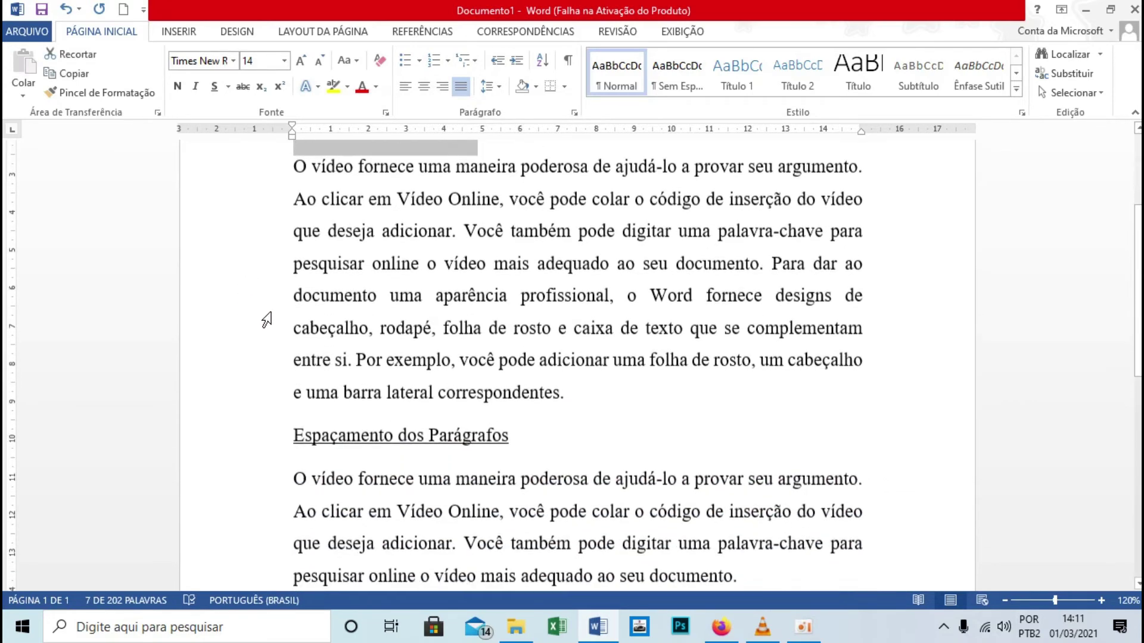
left_click(253, 445, "ctrl")
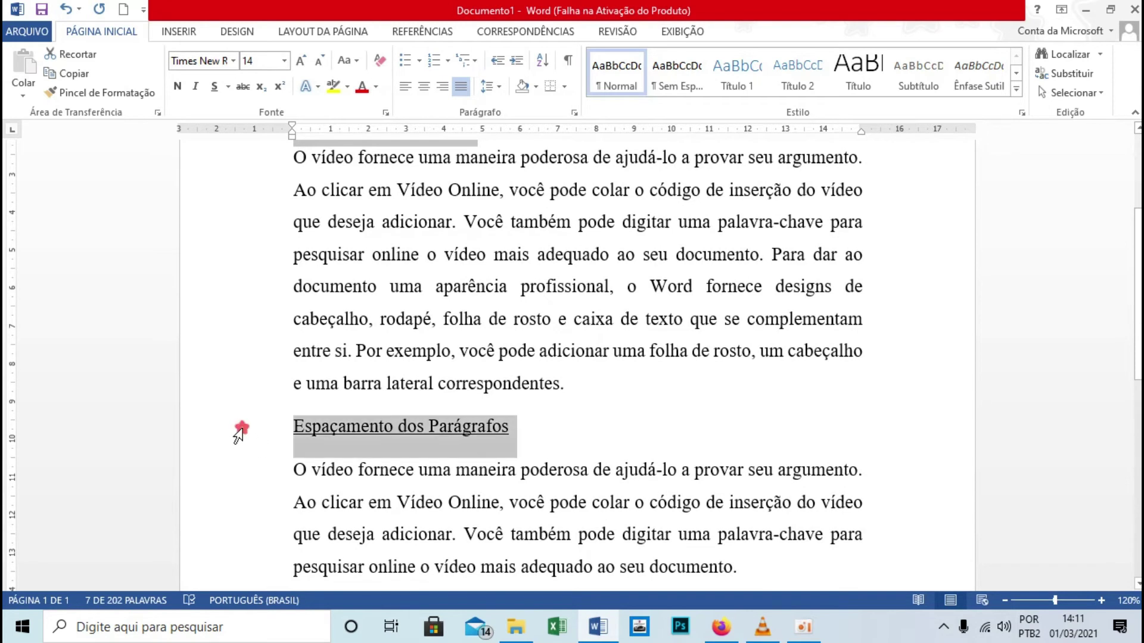
left_click(449, 61)
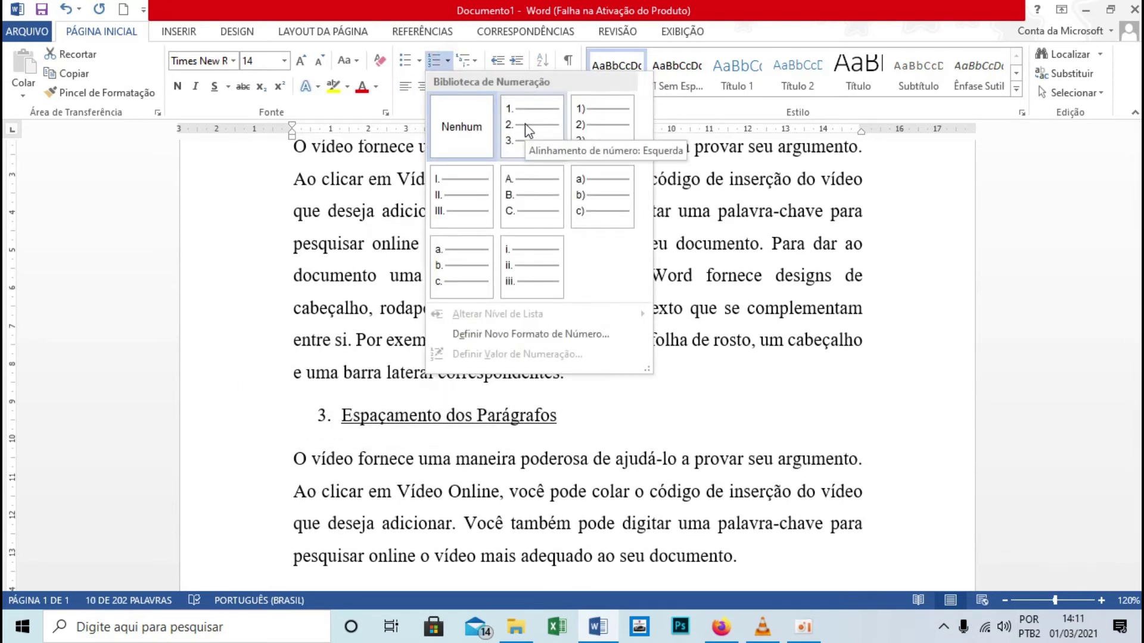
left_click(525, 126)
scroll(554, 321, "up", 2)
scroll(554, 322, "up", 2)
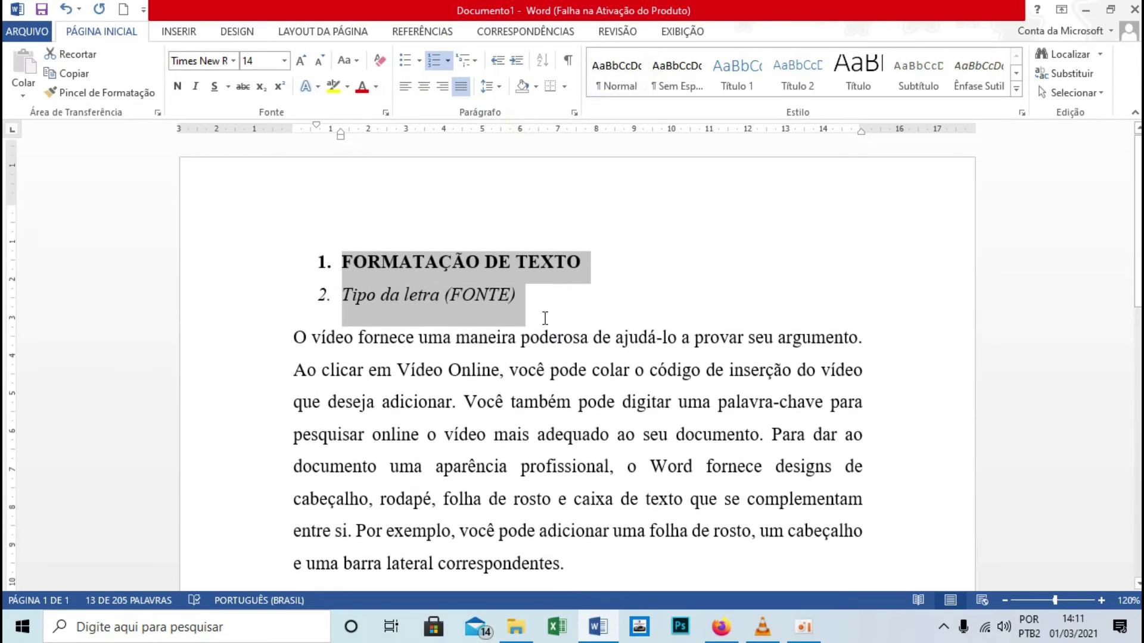
scroll(545, 322, "down", 5)
scroll(544, 316, "up", 5)
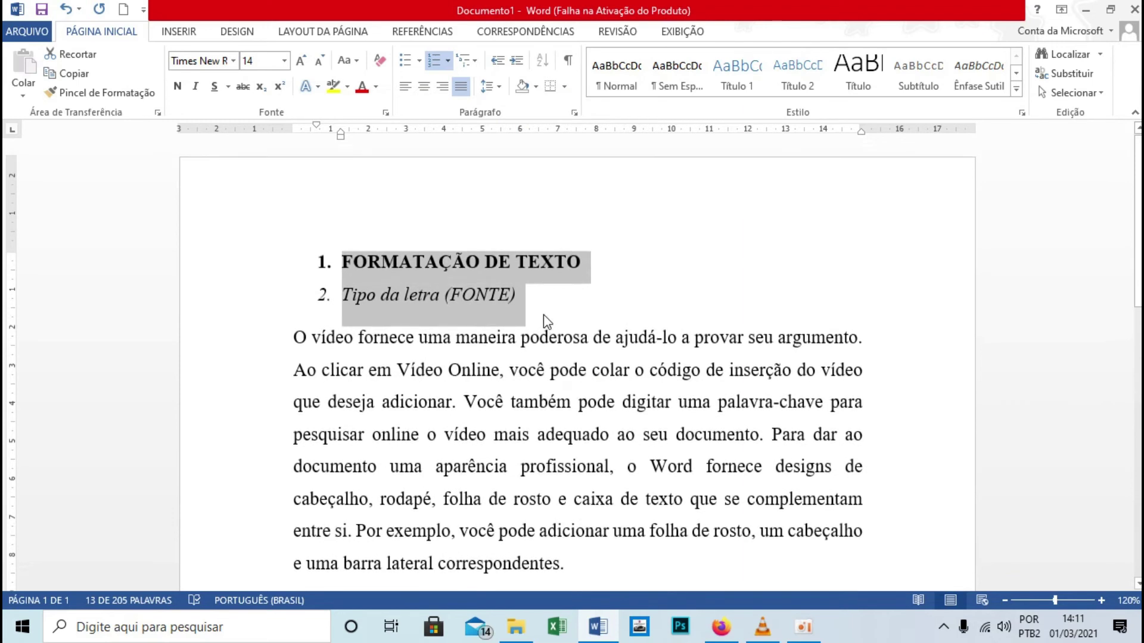
left_click(543, 315)
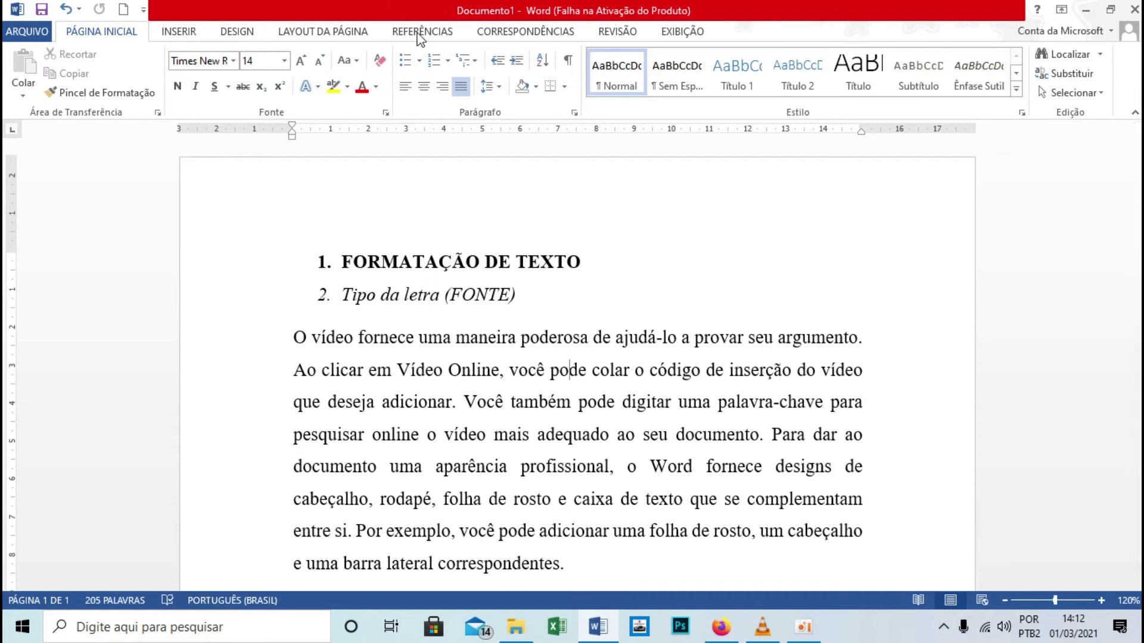
Step: Apply the multilevel list format 1., 1.1., 1.1.1. to the three numbered headings
scroll(387, 233, "down", 1)
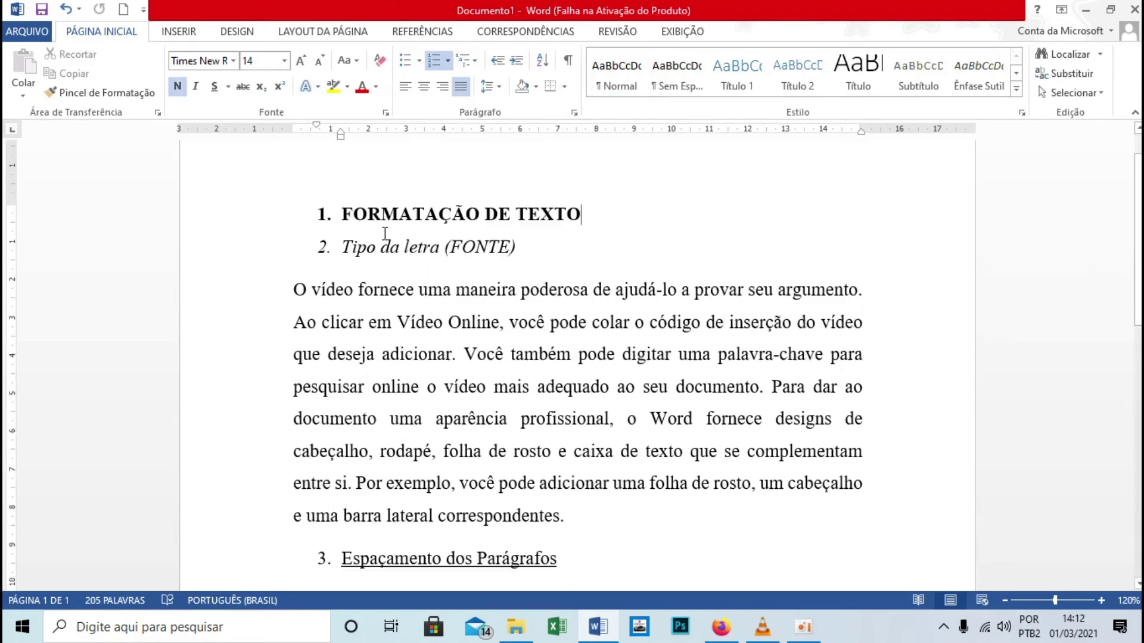
left_click(234, 221)
left_click_drag(234, 221, 237, 247)
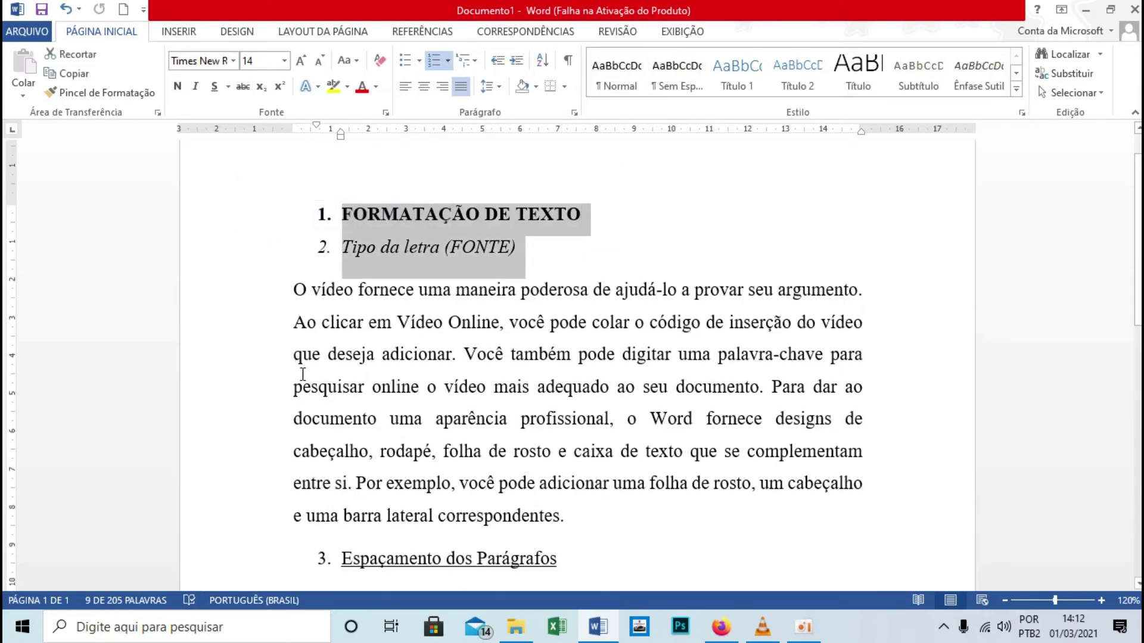
scroll(242, 459, "down", 2)
left_click(228, 475, "ctrl")
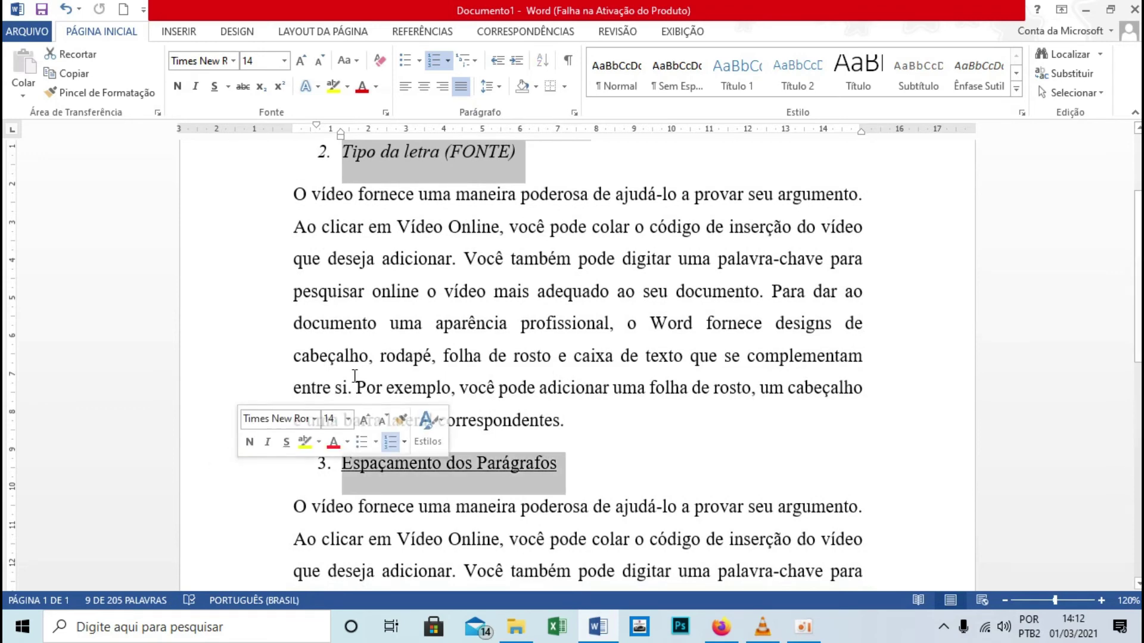
scroll(447, 219, "up", 1)
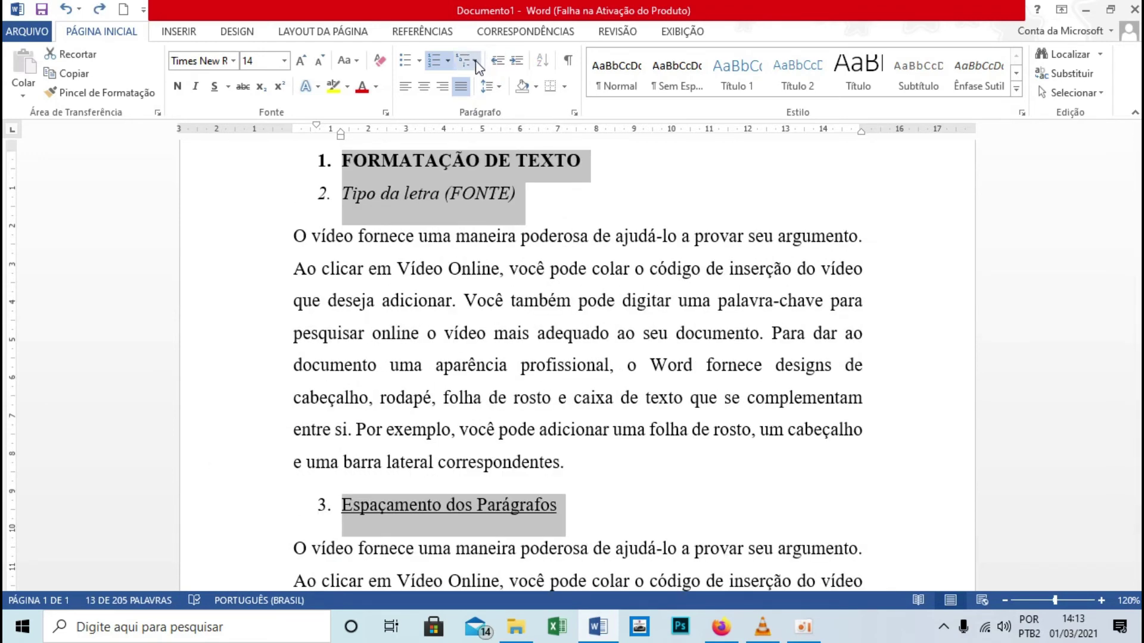
left_click(475, 62)
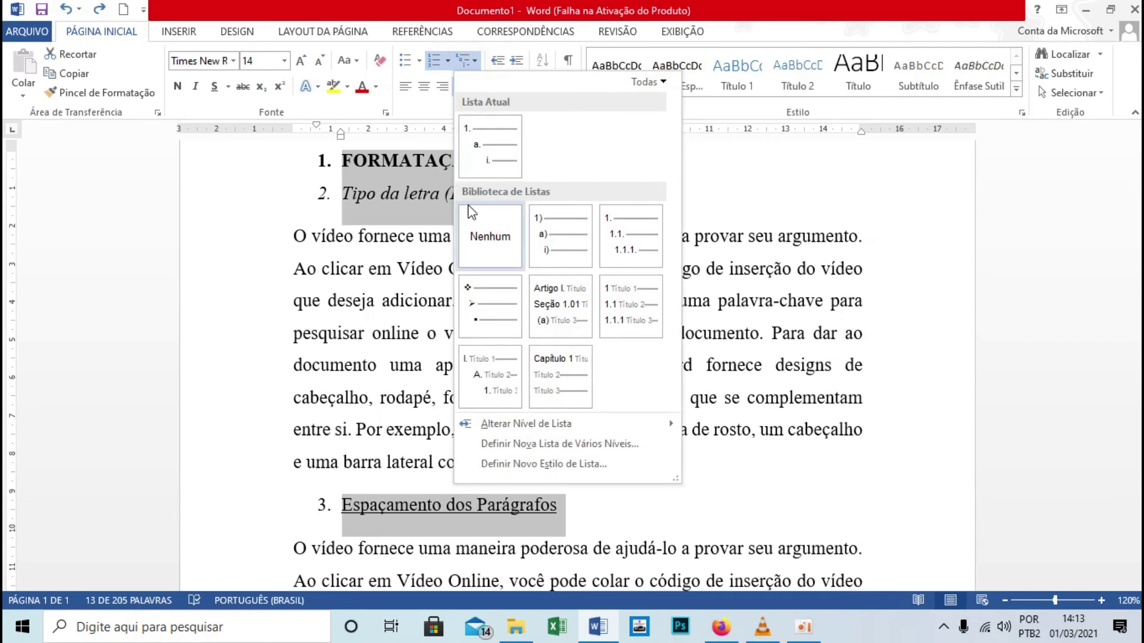
mouse_move(617, 241)
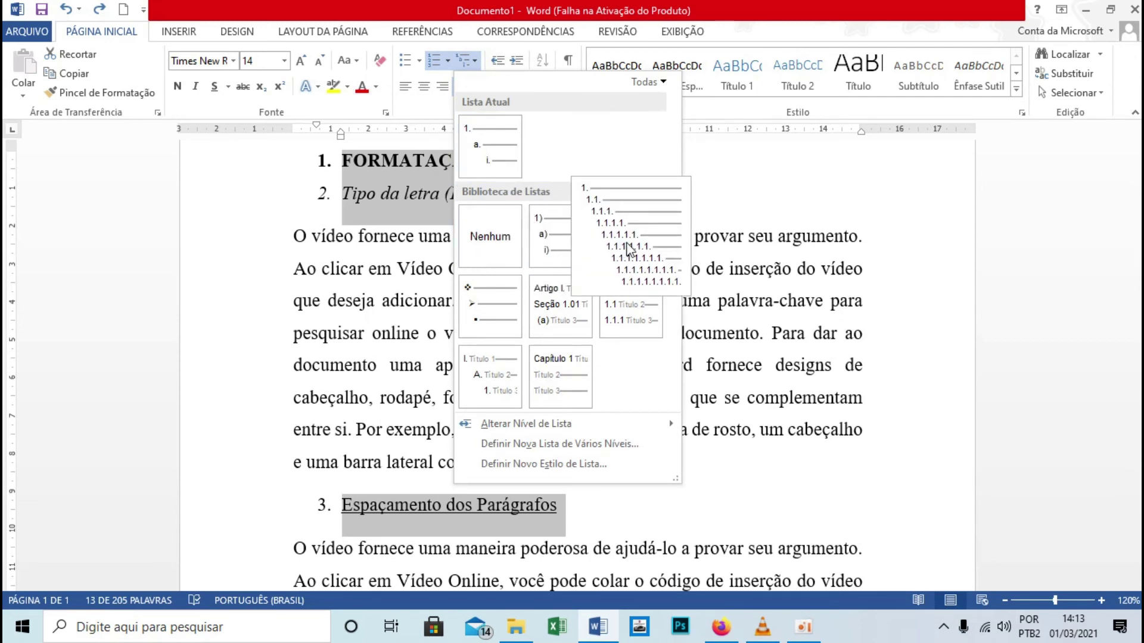
left_click(631, 246)
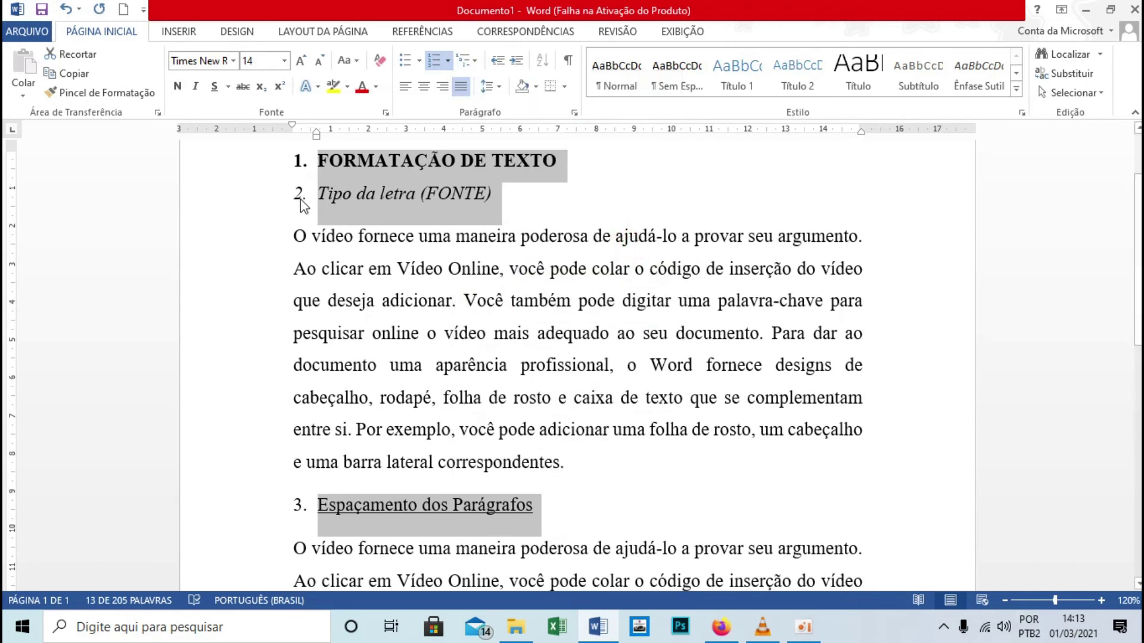
left_click(439, 191)
left_click(292, 172)
left_click(419, 209)
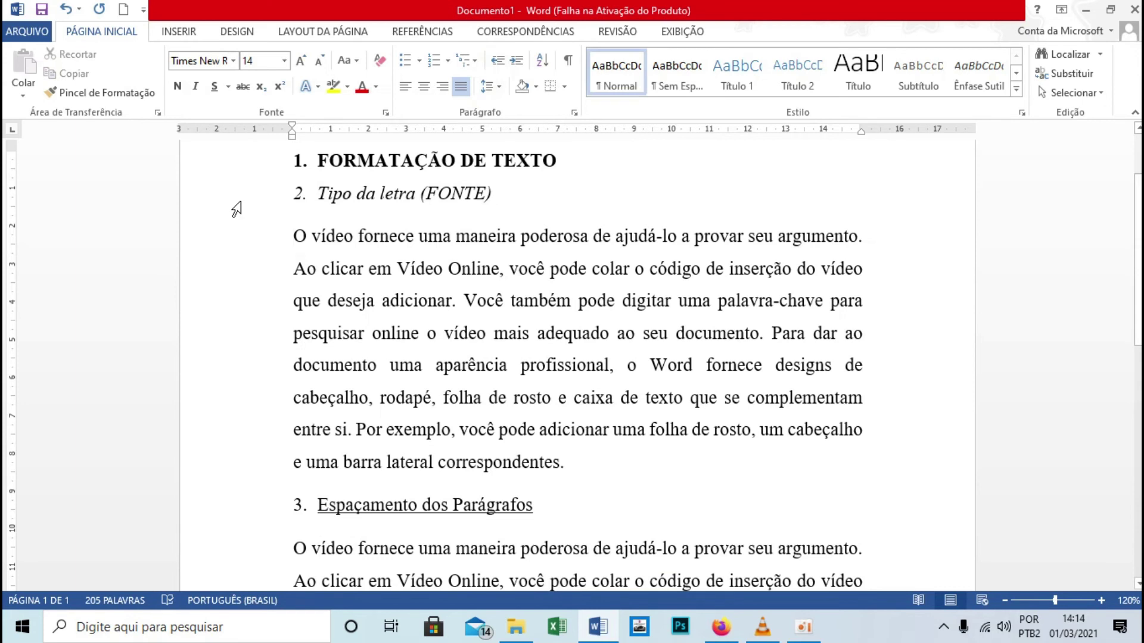
Step: Demote the heading "Tipo da letra (FONTE)" to the second list level (1.1.), also trying the third level
left_click(236, 211)
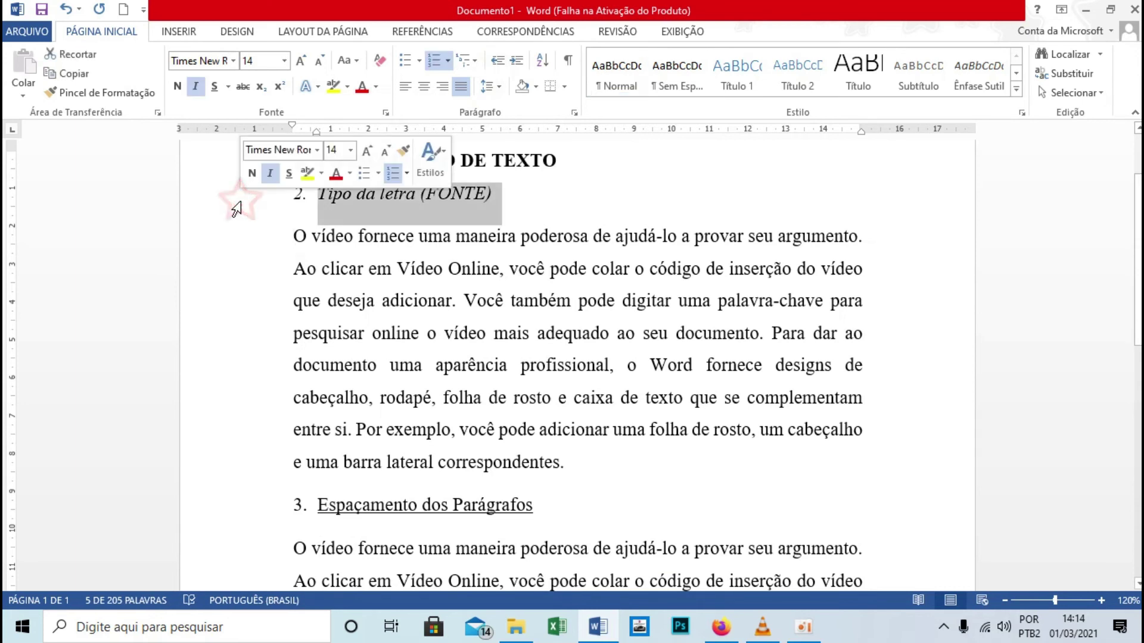
left_click(517, 62)
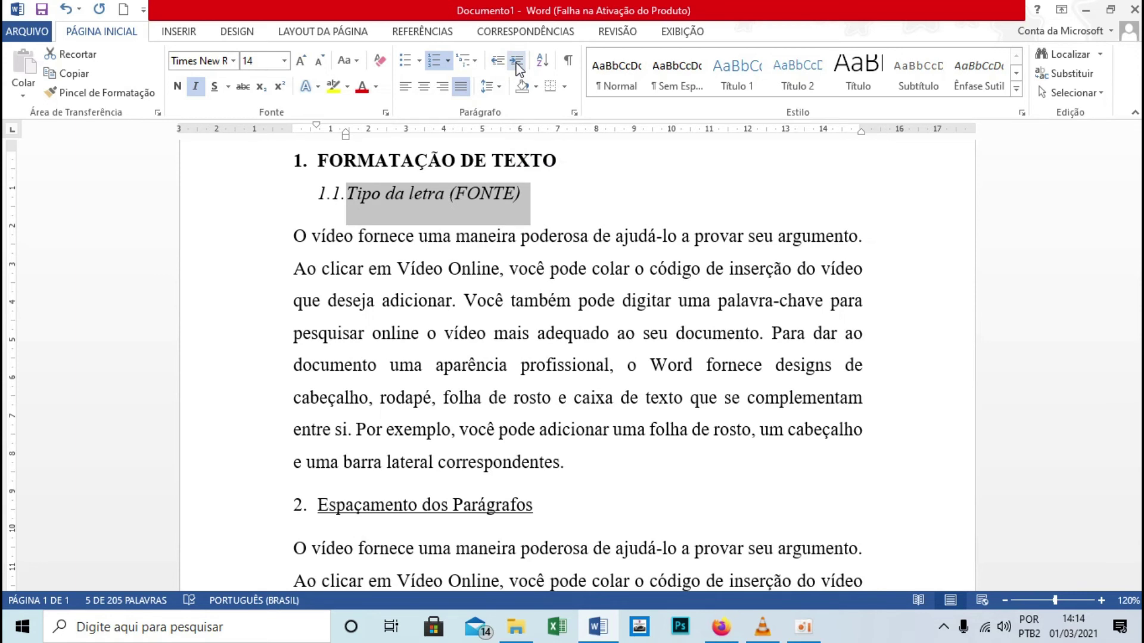
left_click(517, 62)
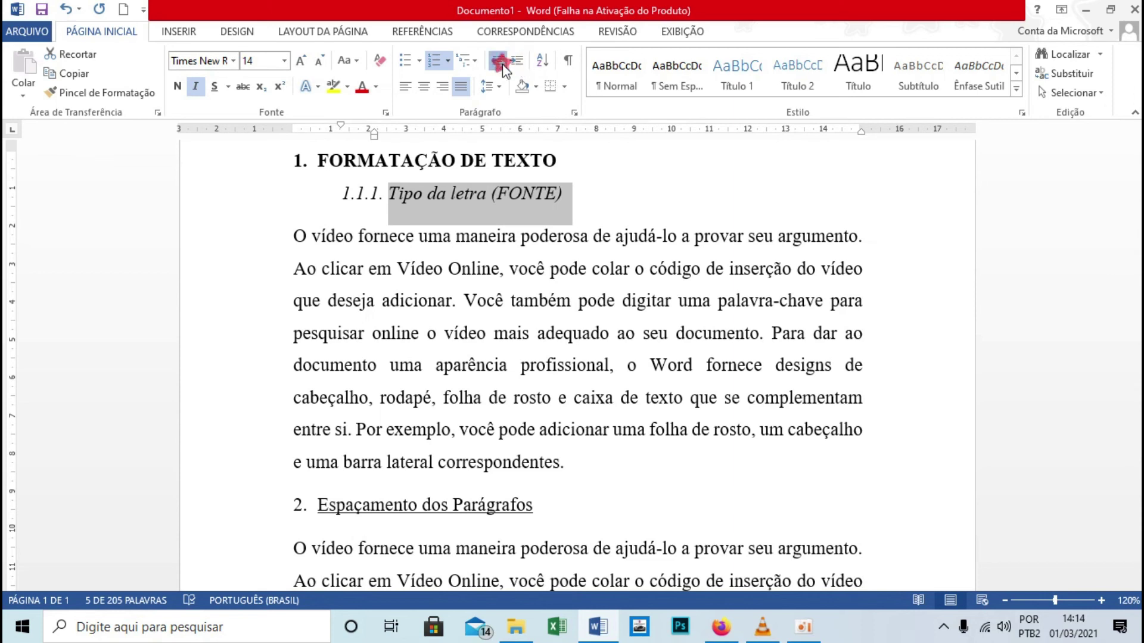
left_click(500, 62)
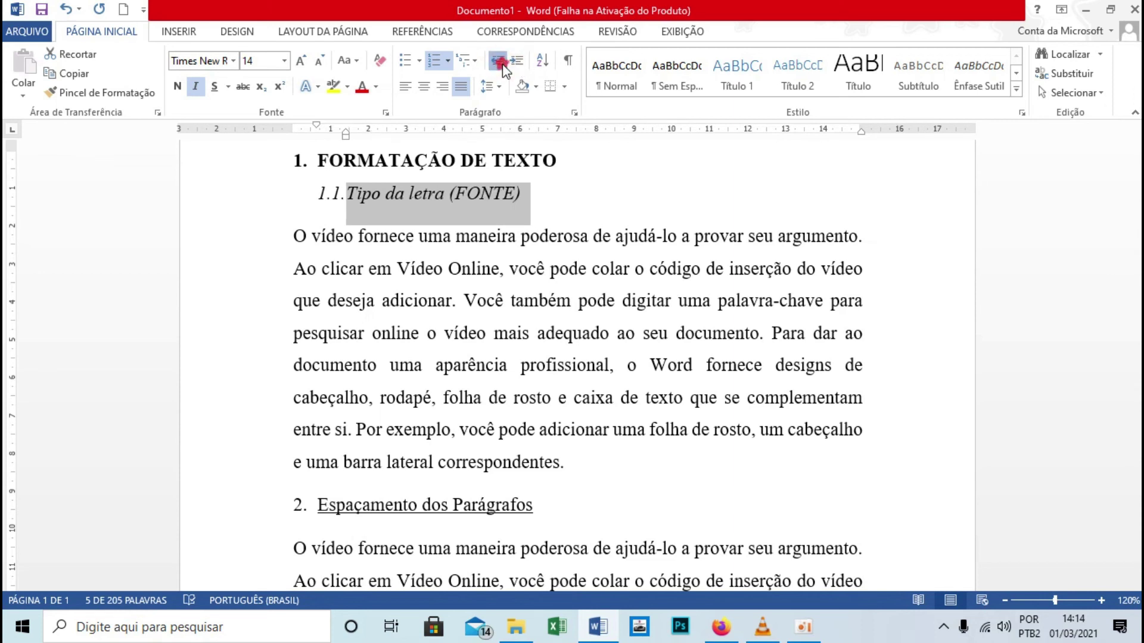
left_click(499, 62)
left_click(517, 61)
Step: Demote the heading "Espaçamento dos Parágrafos" to the second list level (1.2.) and review the document's numbering
left_click(253, 523)
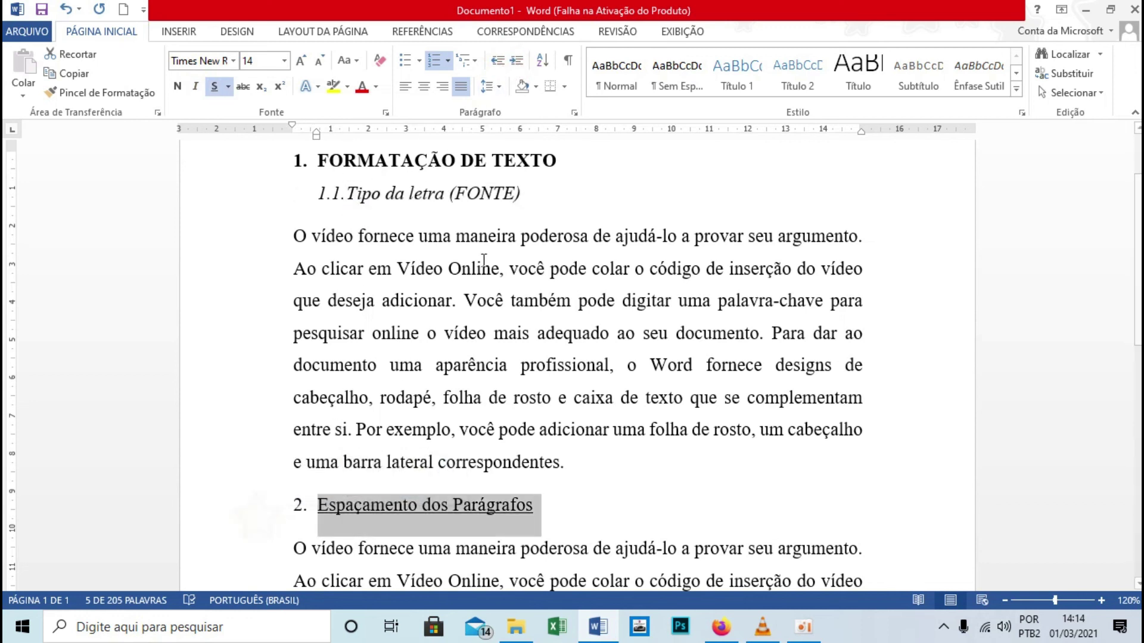
left_click(517, 60)
scroll(296, 278, "down", 1)
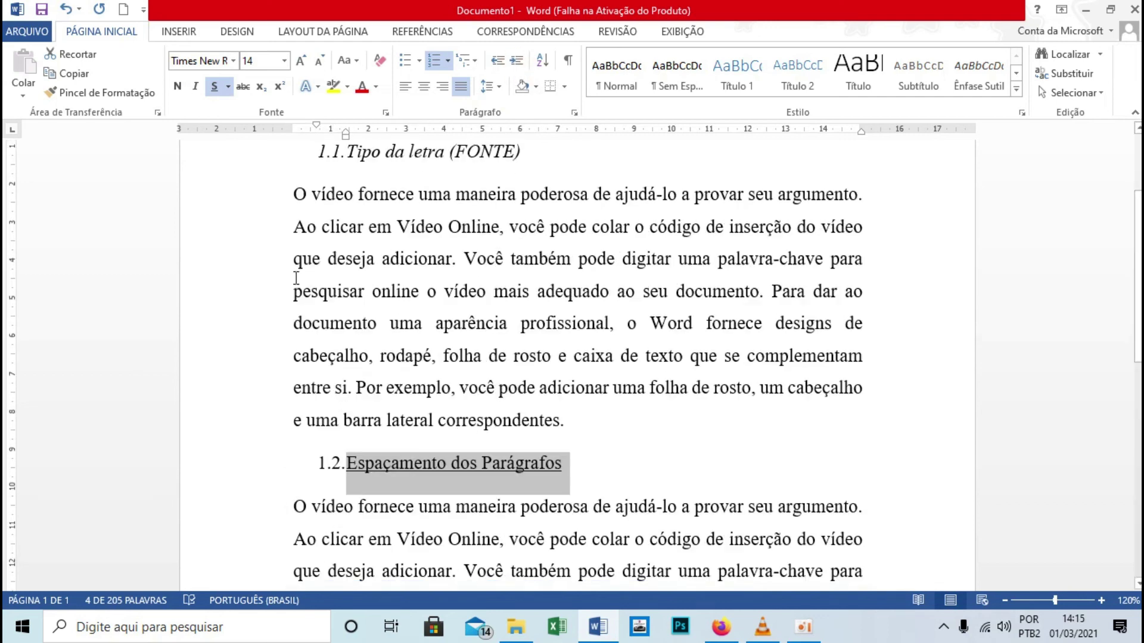
scroll(468, 378, "up", 3)
scroll(467, 376, "down", 5)
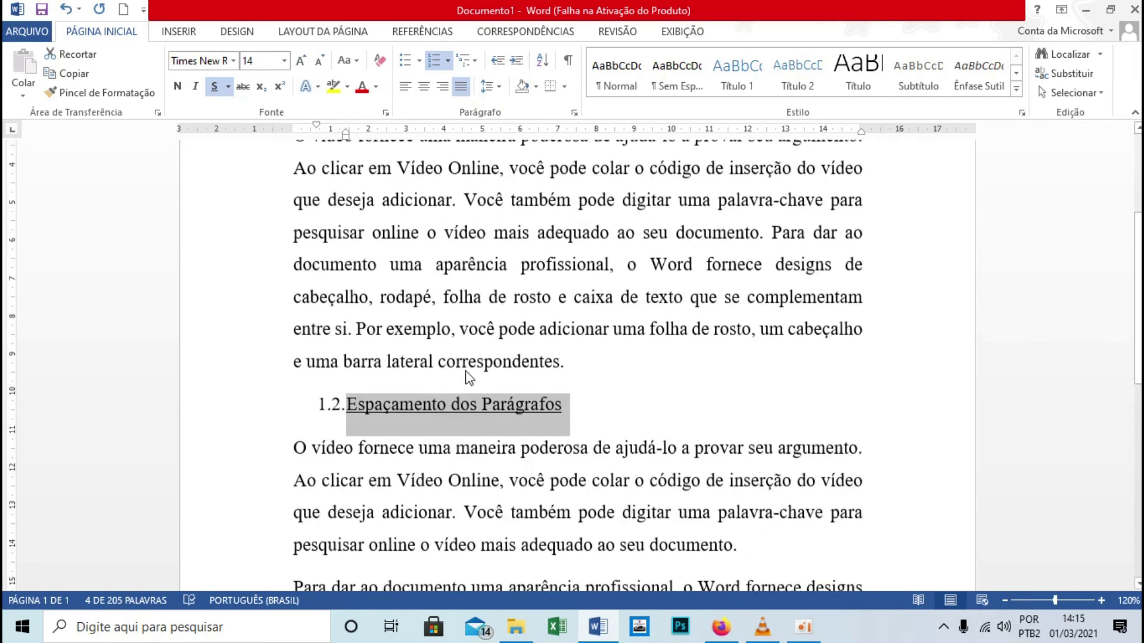
scroll(470, 381, "down", 5)
scroll(480, 432, "up", 7)
scroll(479, 425, "up", 1)
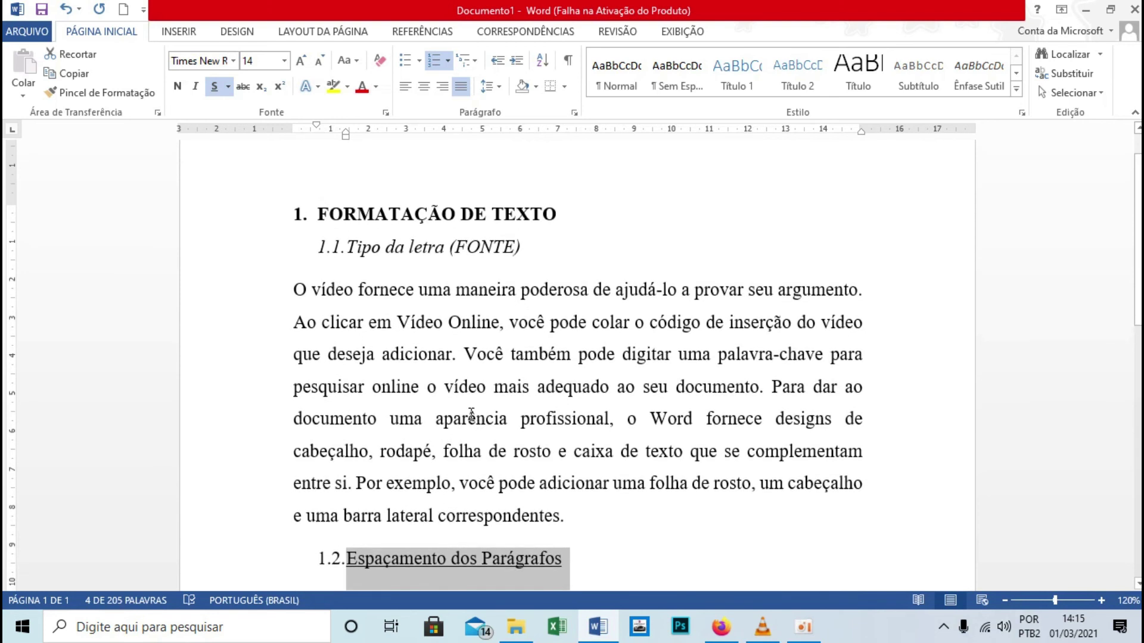